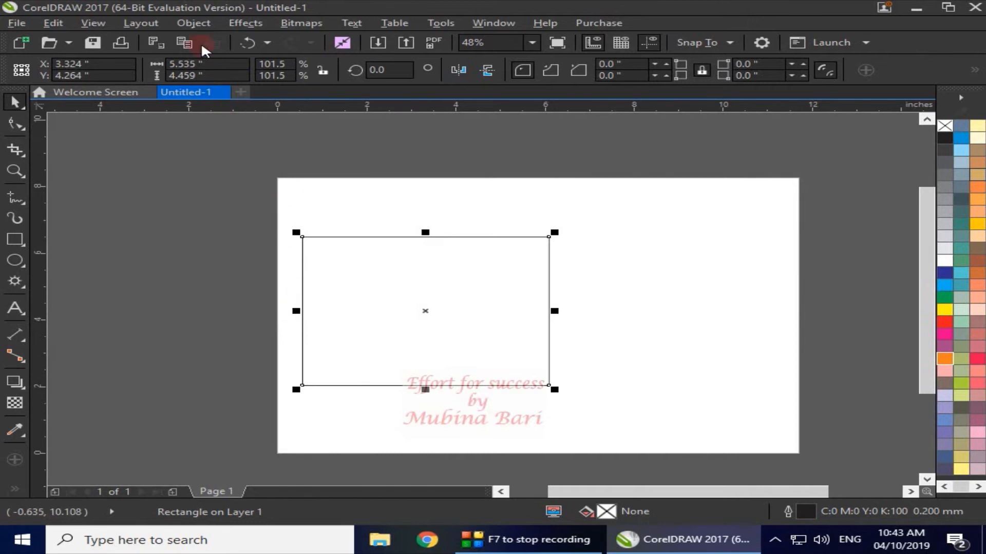
Step: Convert the rectangle to curves and move its upper-right corner node slightly outward to about X 6.2, Y 6.5 in
click(193, 23)
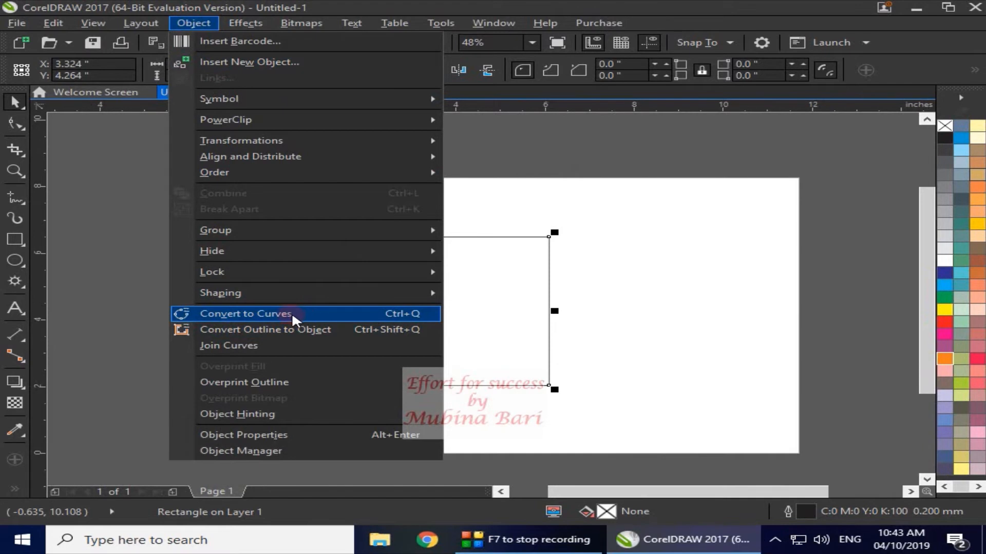
click(275, 319)
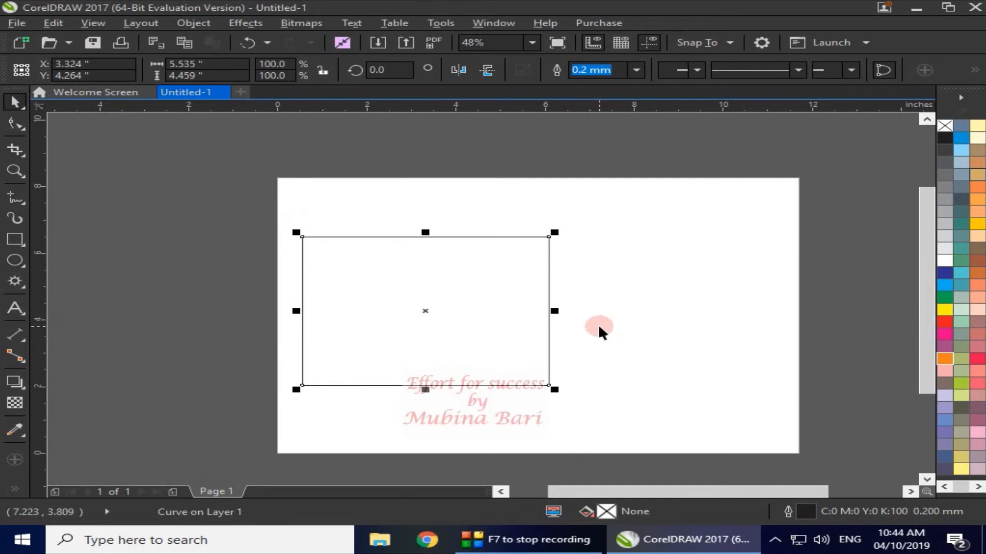
click(27, 129)
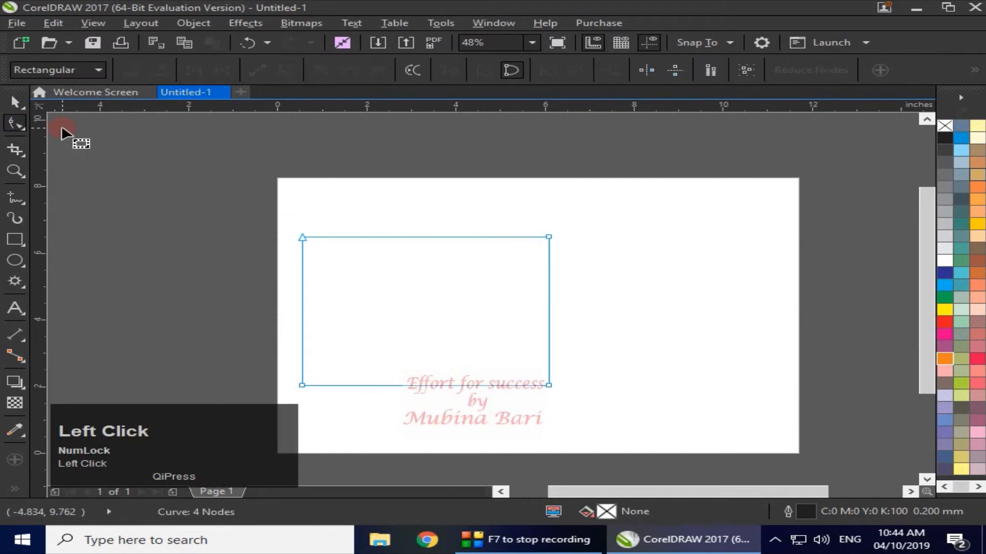
click(546, 237)
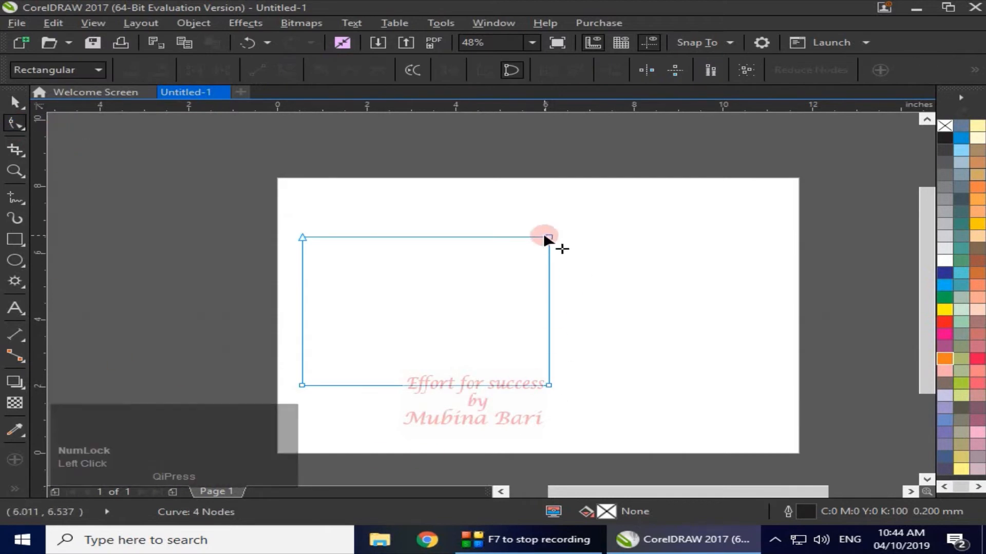
mouse_move(549, 239)
mouse_down()
mouse_move(485, 294)
mouse_move(555, 239)
mouse_up()
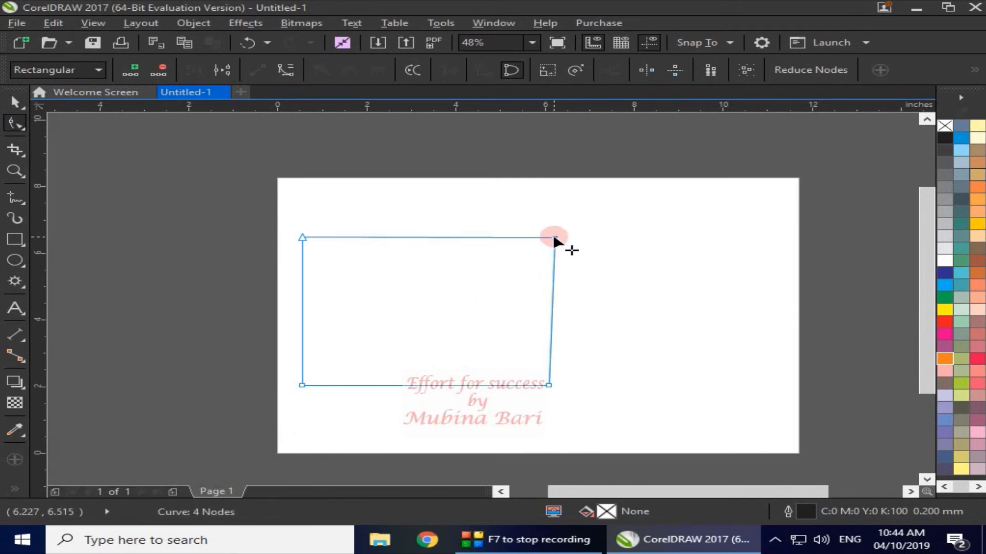
Step: Add a node near the middle of the shape's upper edge and move it straight down about 1.3 in
click(434, 237)
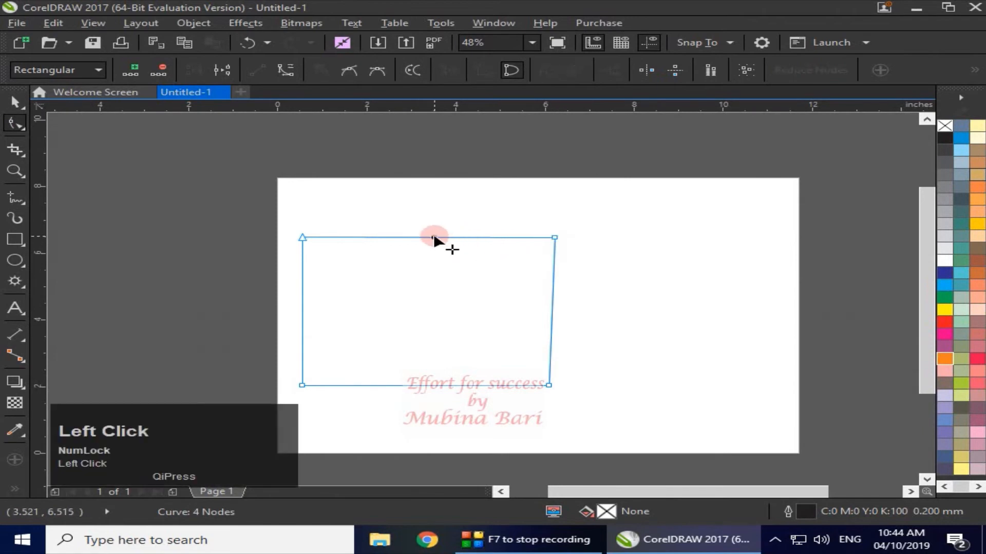
double_click(433, 237)
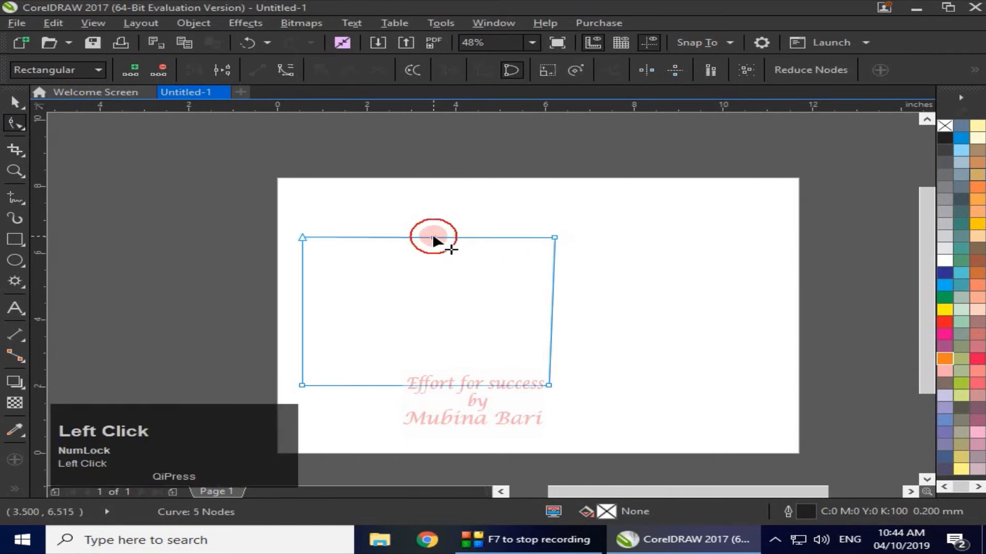
drag(433, 237, 434, 279)
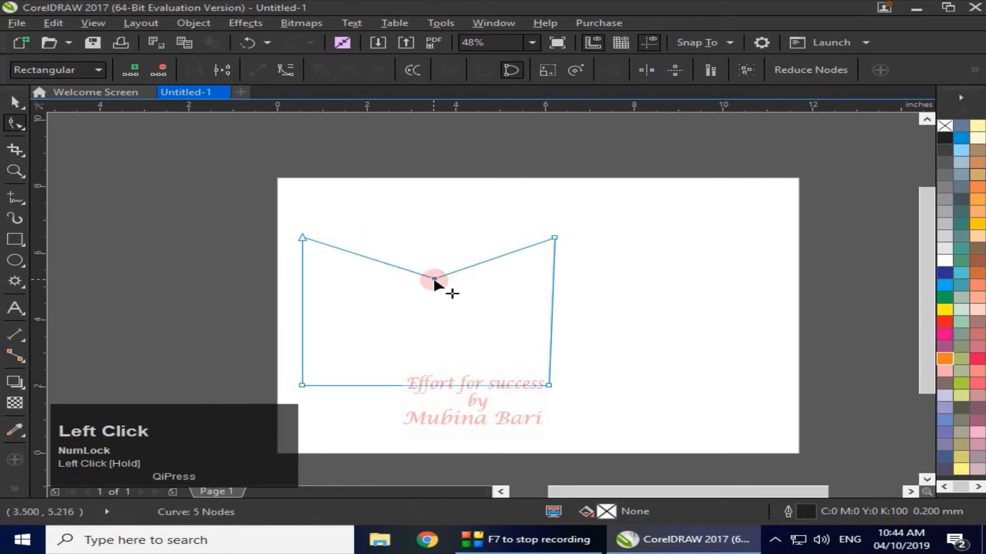
Step: Convert the segment left of the lowered node to a curve and bend it into an S shape with its handles
click(285, 70)
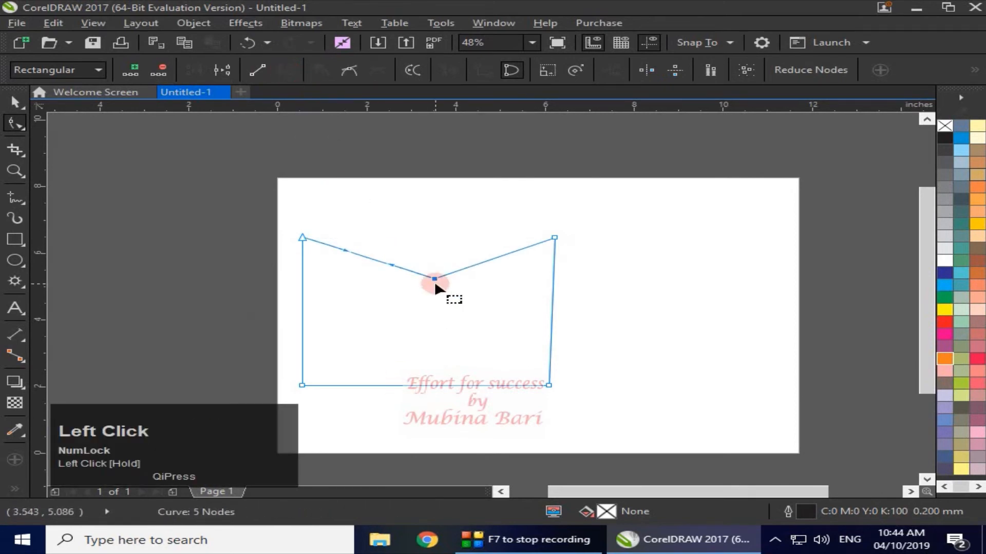
drag(401, 273, 359, 311)
drag(349, 252, 339, 192)
Step: Add a node on the shape's lower edge, convert the segment on its right to a curve and bend it upward
click(455, 385)
key(KP_Add)
click(284, 70)
drag(477, 384, 526, 324)
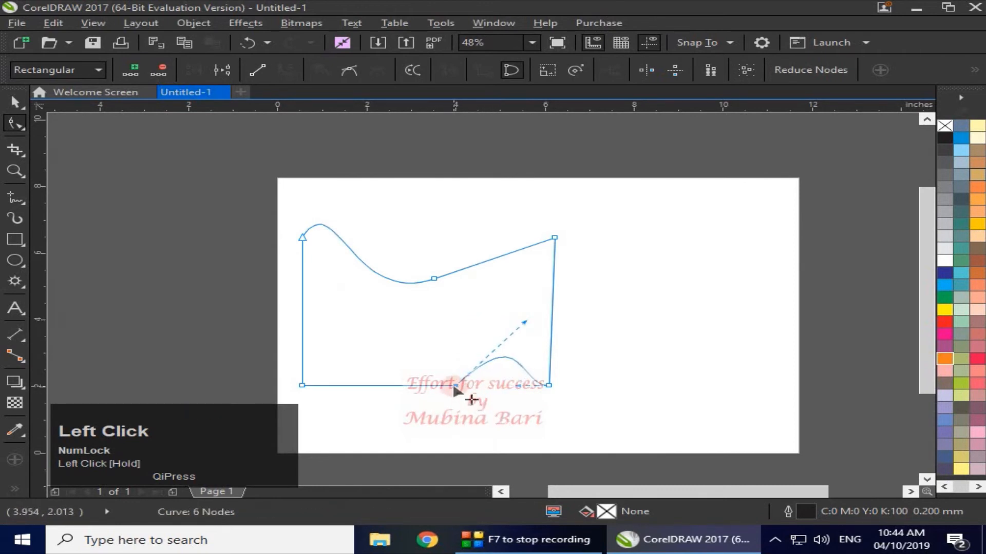
Step: Move the lower-edge node left to about X 2.7 in and the upper-edge node right, reshaping both curves
drag(455, 386, 398, 386)
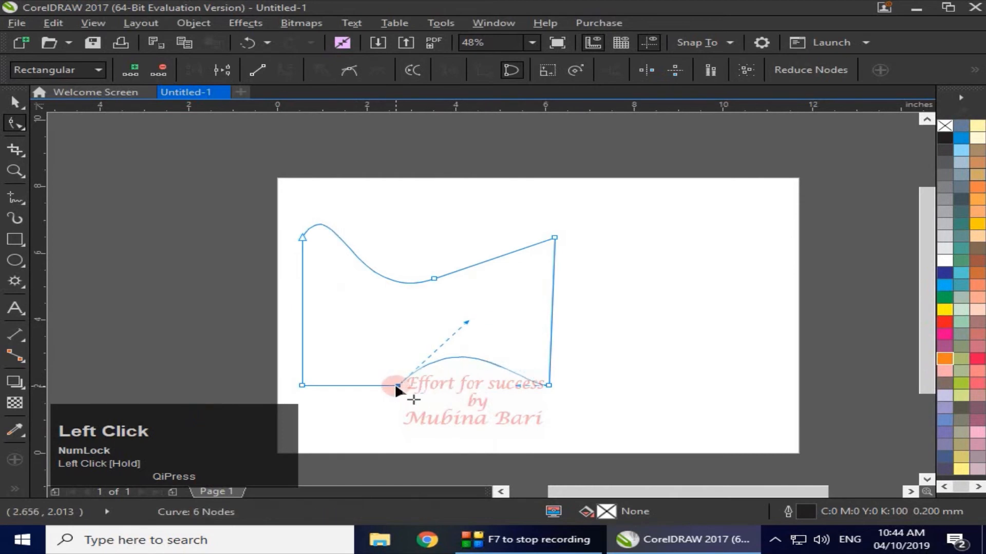
click(433, 279)
drag(434, 279, 494, 272)
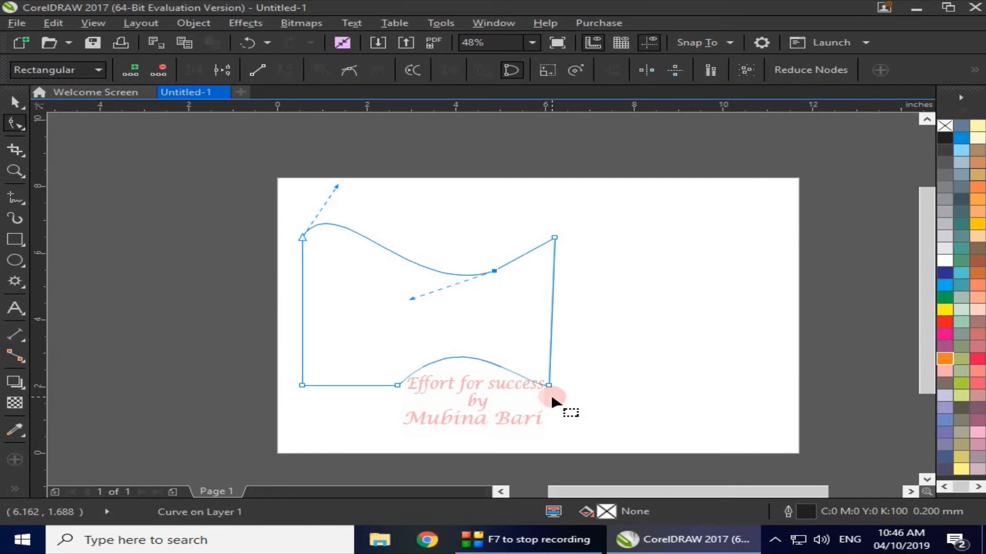
Step: Delete the curved shape and draw a new rectangle about 4.07 by 3.33 in on the left half of the page
click(417, 329)
key(Delete)
click(15, 240)
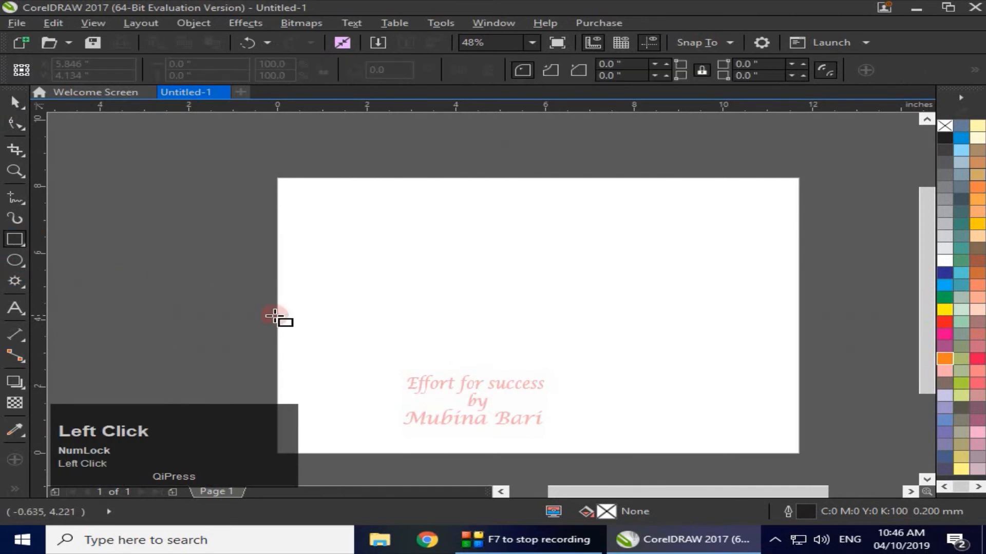
drag(332, 243, 513, 353)
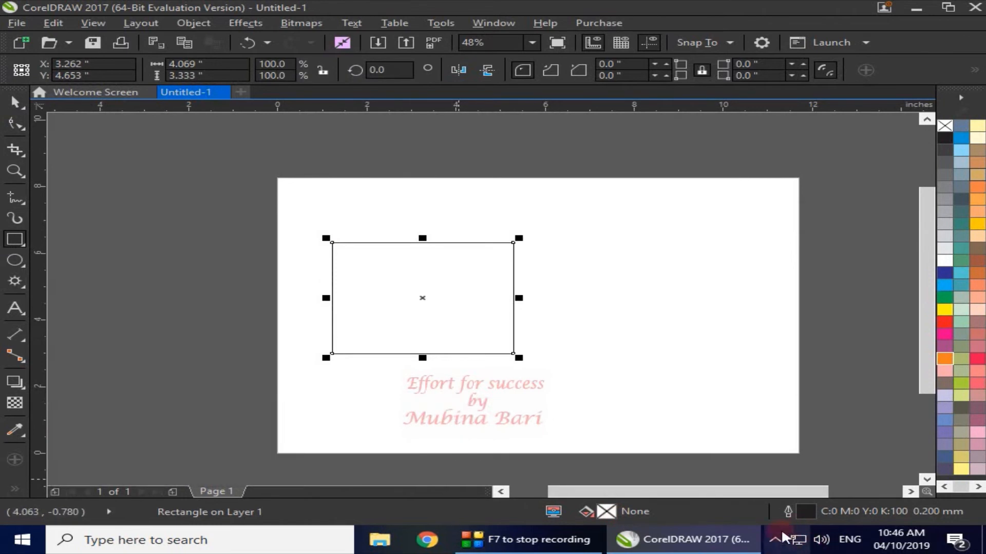
Step: Set the new rectangle's outline width to 5.0 mm in the Outline Pen settings
double_click(788, 512)
click(369, 172)
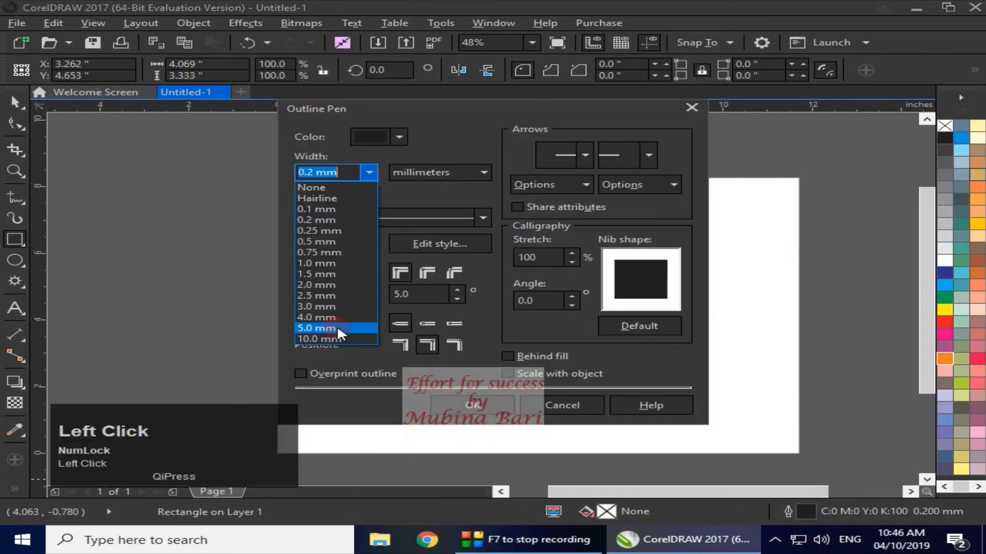
click(338, 329)
click(472, 406)
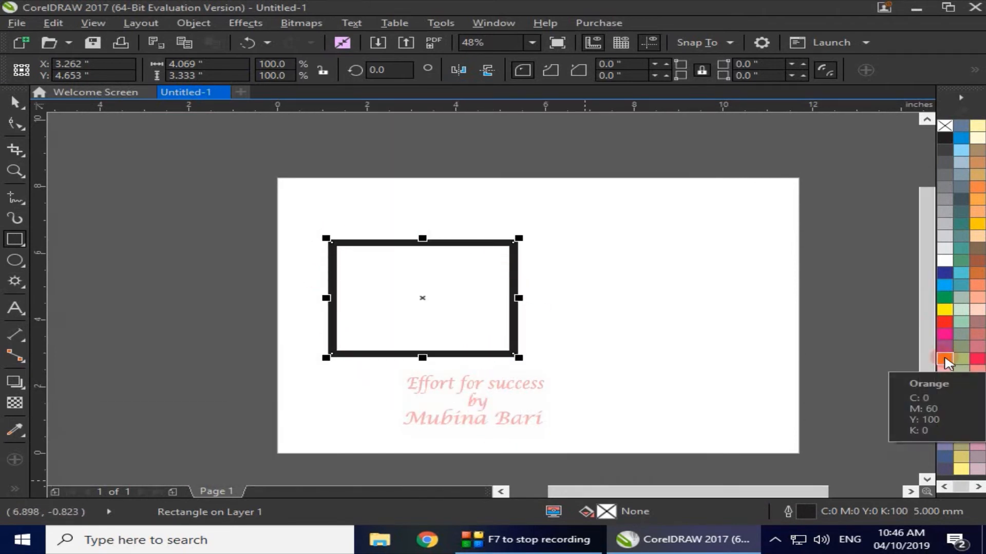
Step: Color the rectangle's outline magenta after trying orange, and fill its interior with cyan (C:100)
right_click(945, 359)
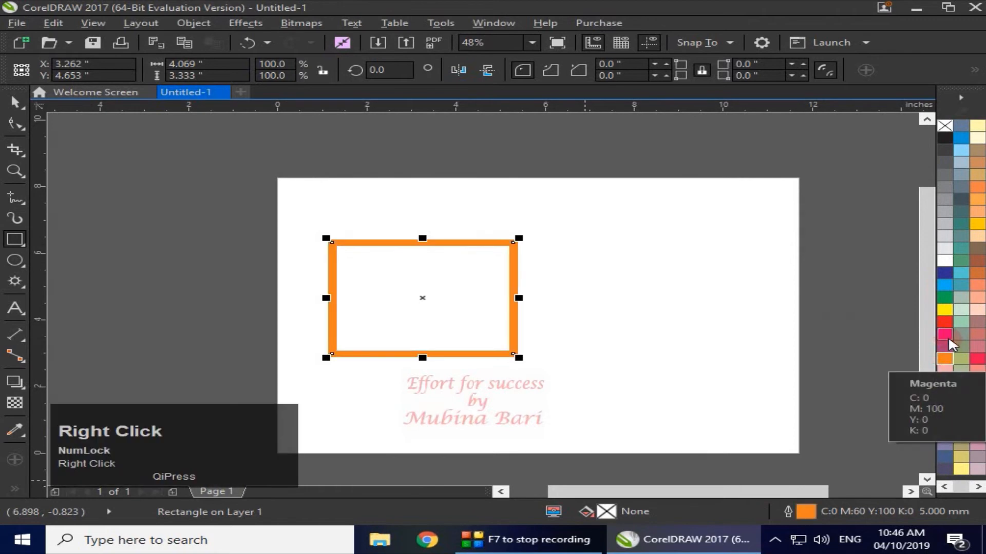
right_click(947, 339)
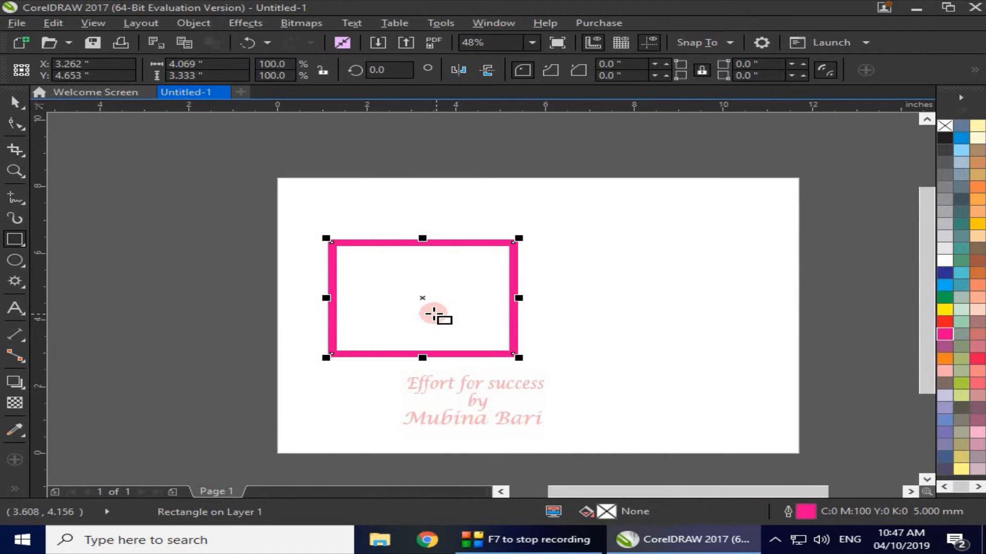
click(946, 286)
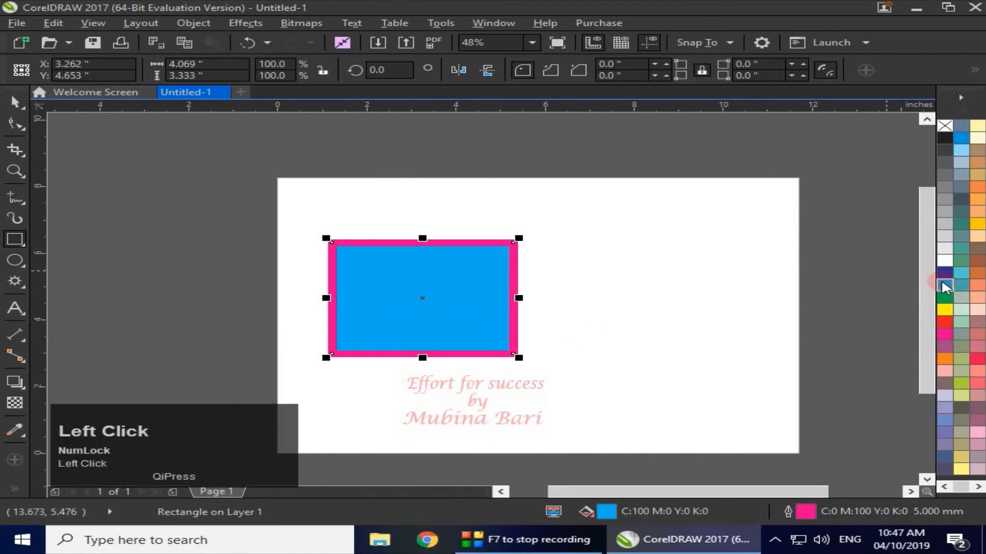
key(space)
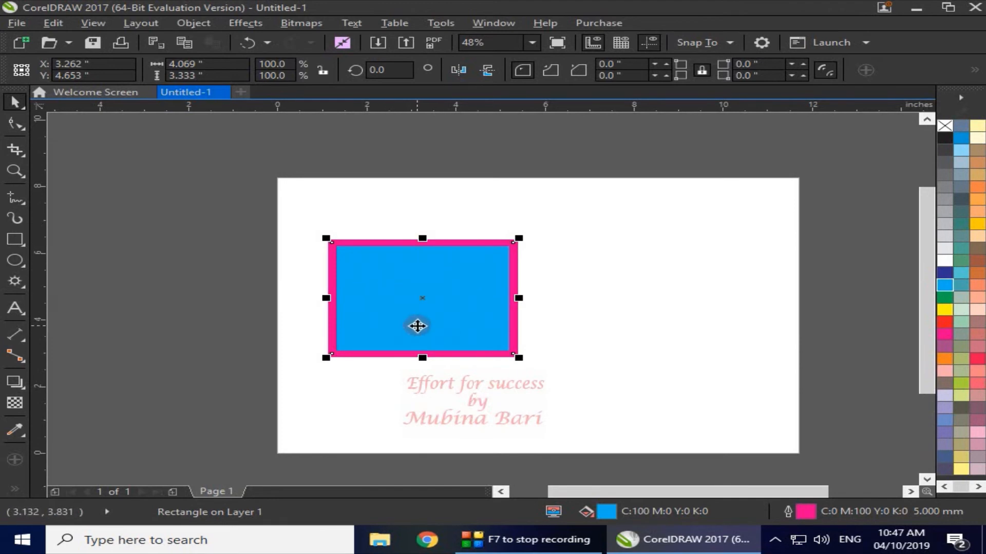
Step: Try a fountain fill on the rectangle with the Interactive Fill tool, undo it, and return to the Pick tool
click(14, 489)
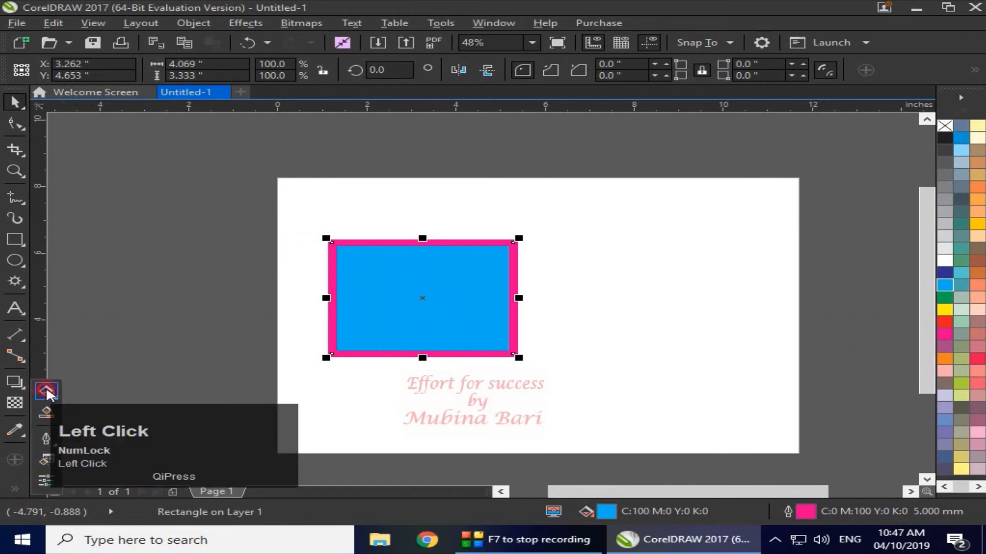
click(46, 392)
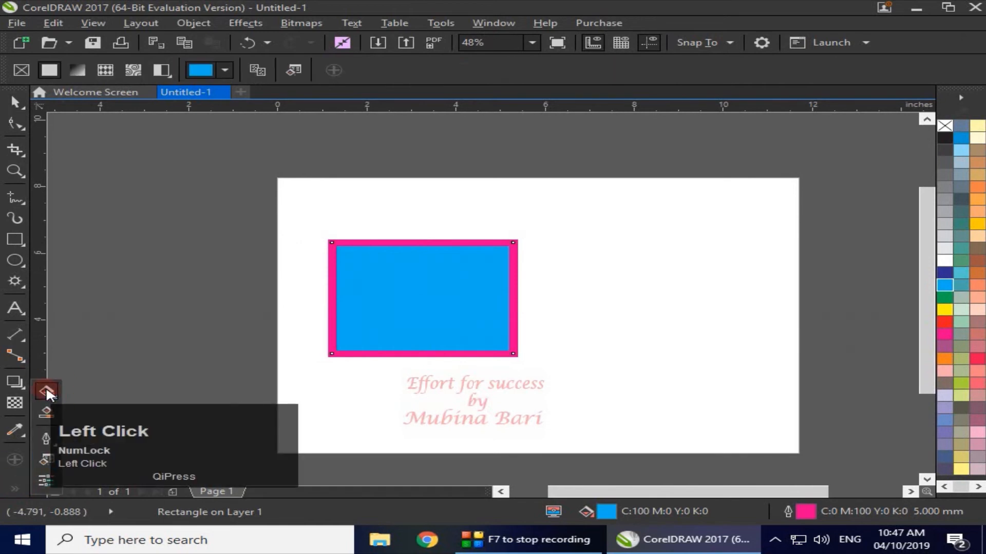
click(82, 74)
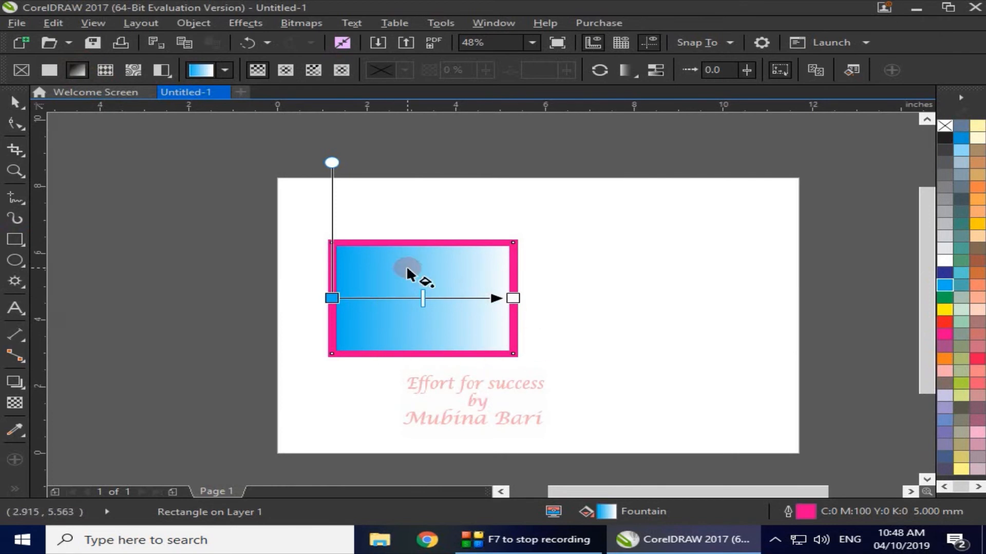
key(ctrl+z)
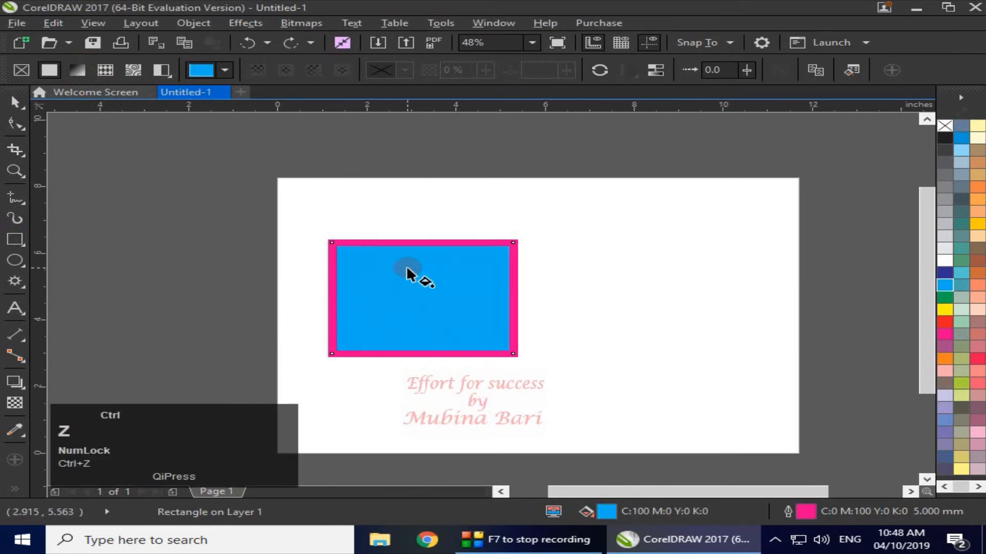
click(420, 383)
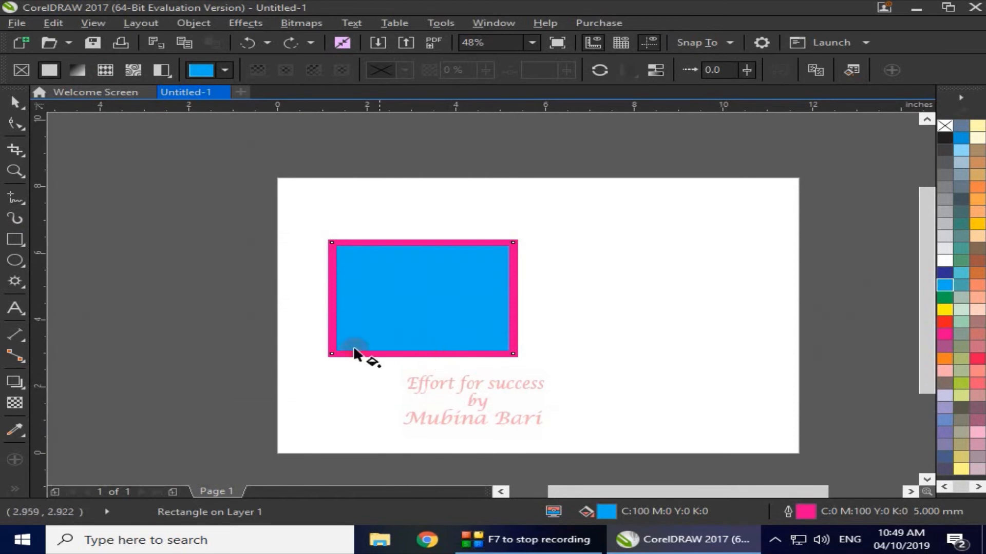
click(15, 102)
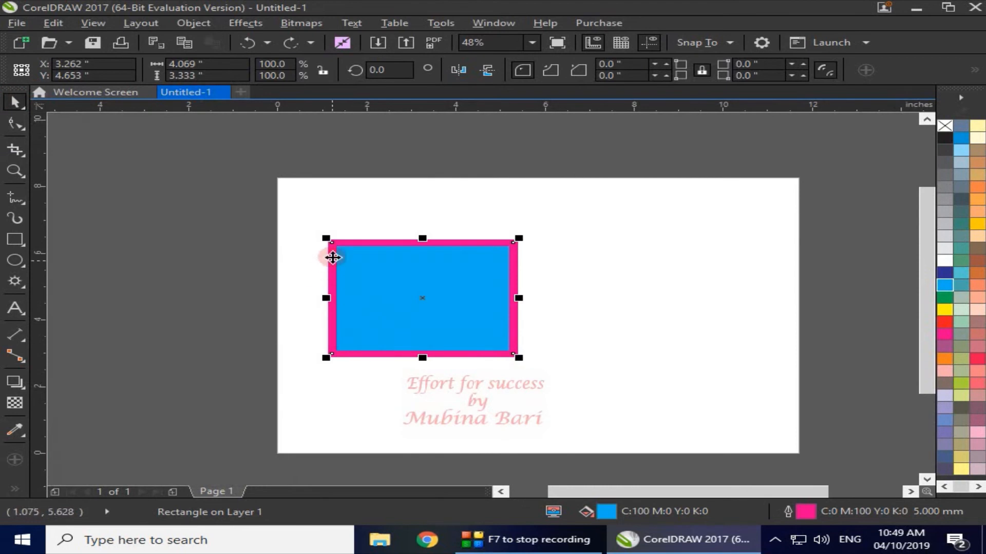
Step: Convert the rectangle's magenta outline to an object and move the frame to about X 8.96, Y 4.98 in
click(188, 24)
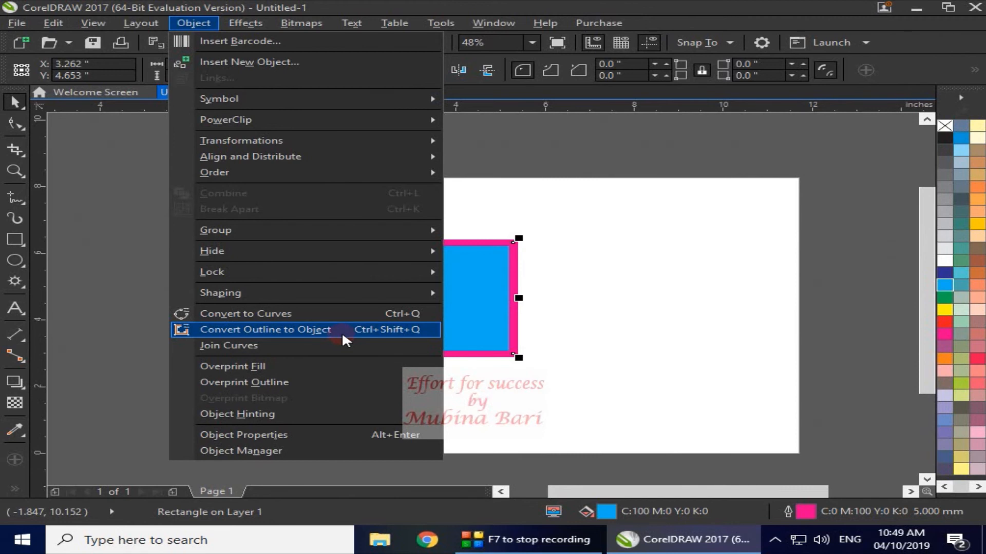
click(342, 334)
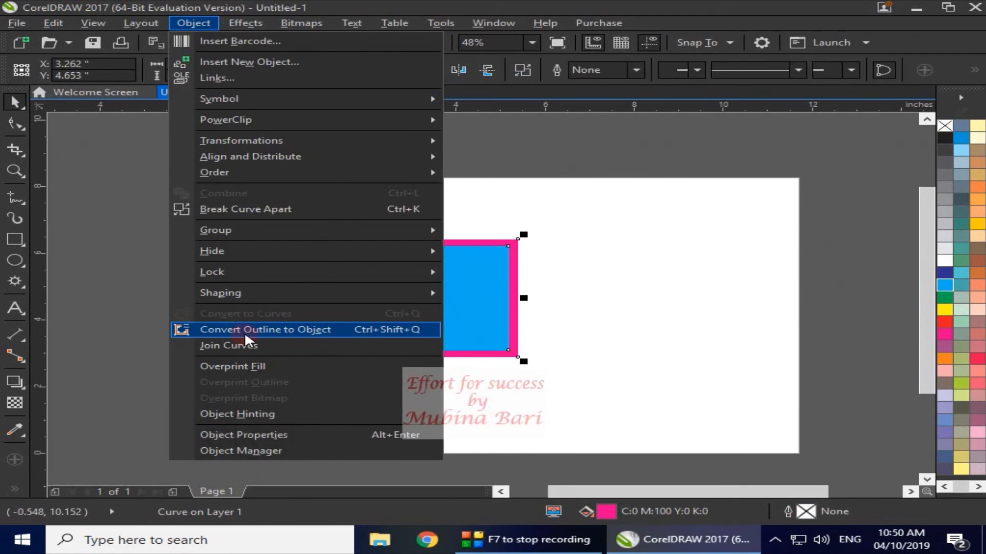
click(247, 331)
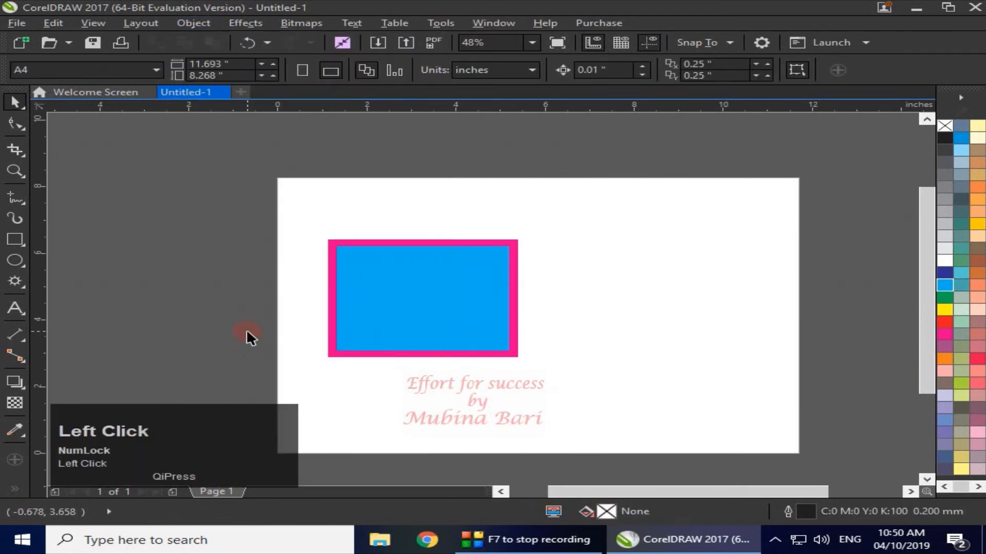
click(330, 338)
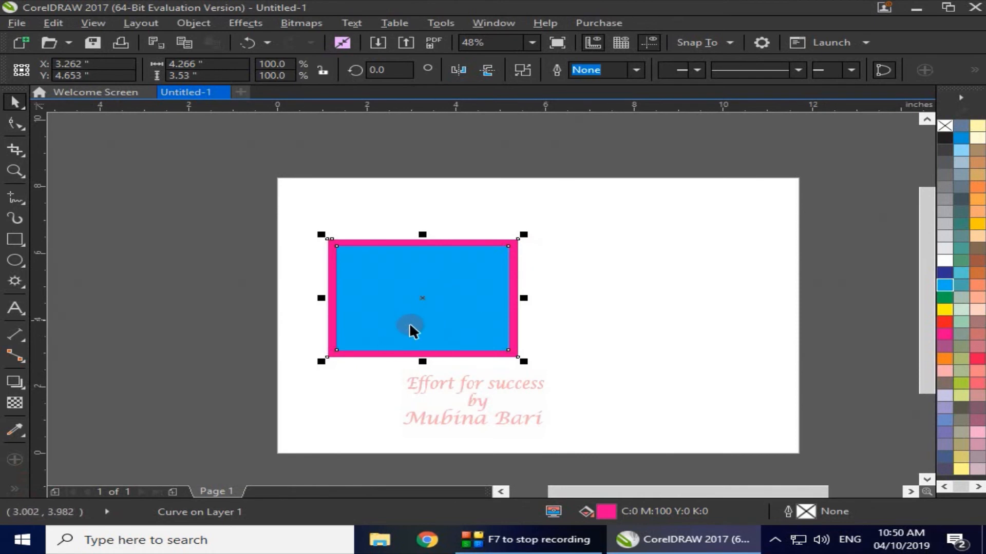
drag(422, 297, 677, 287)
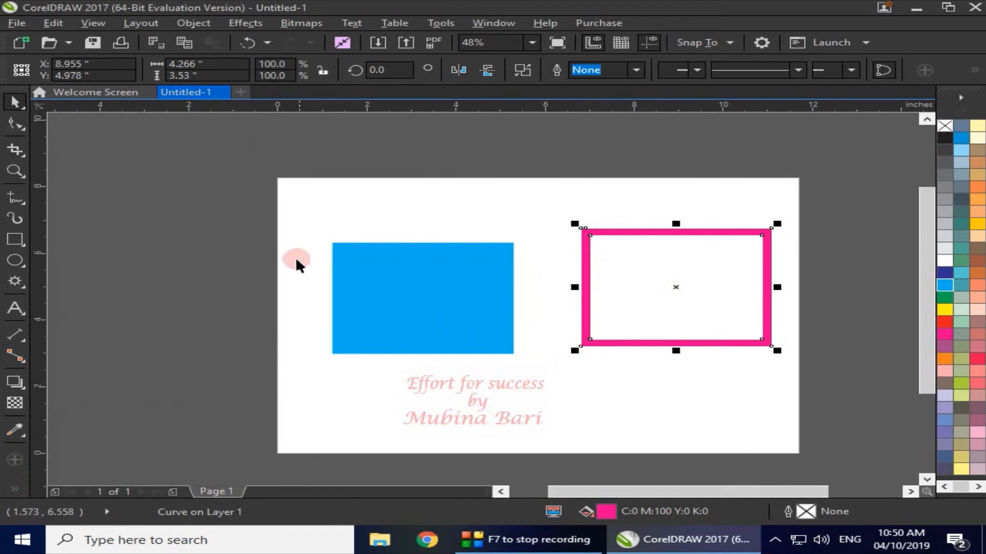
Step: Apply a fountain fill running from magenta to yellow-green across the separated outline frame with the Interactive Fill tool
click(469, 327)
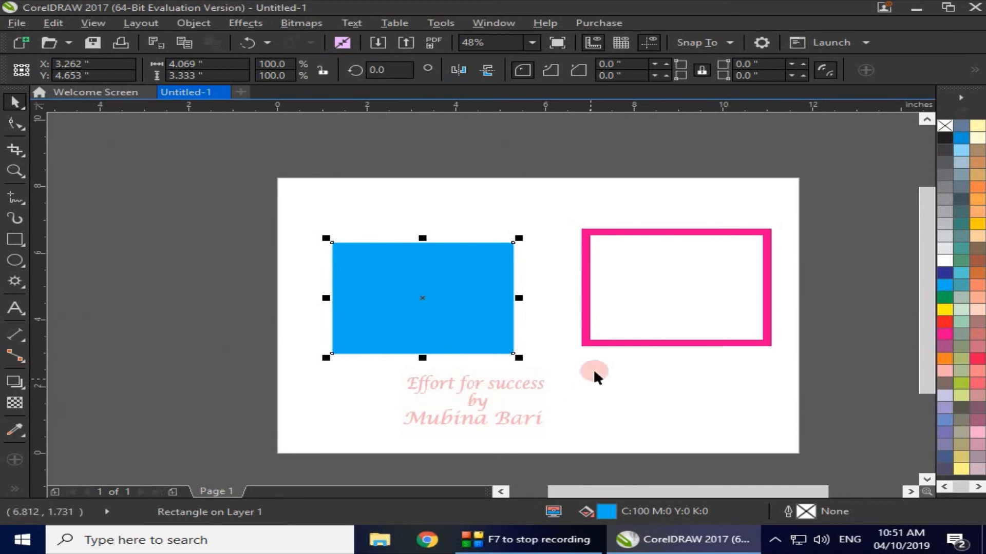
click(596, 339)
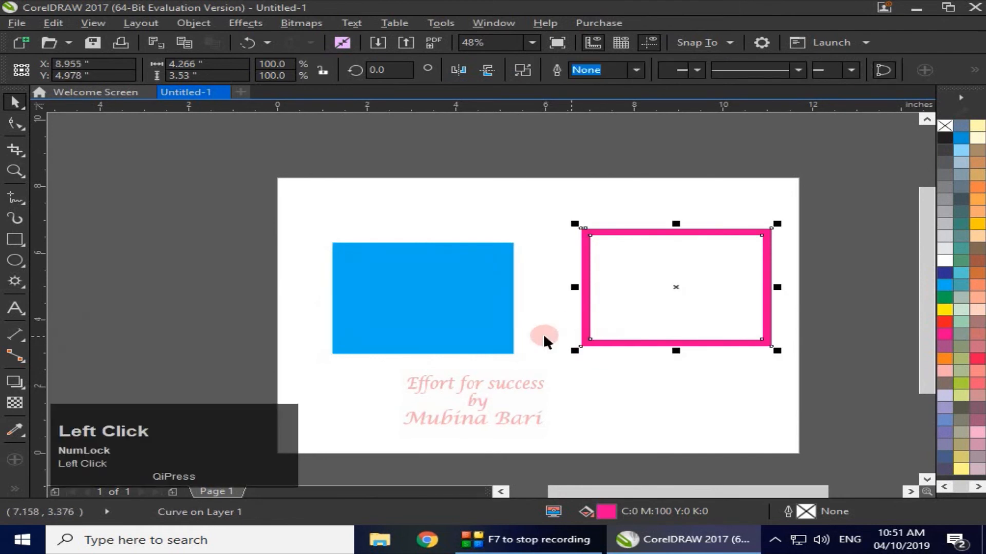
click(15, 489)
click(46, 392)
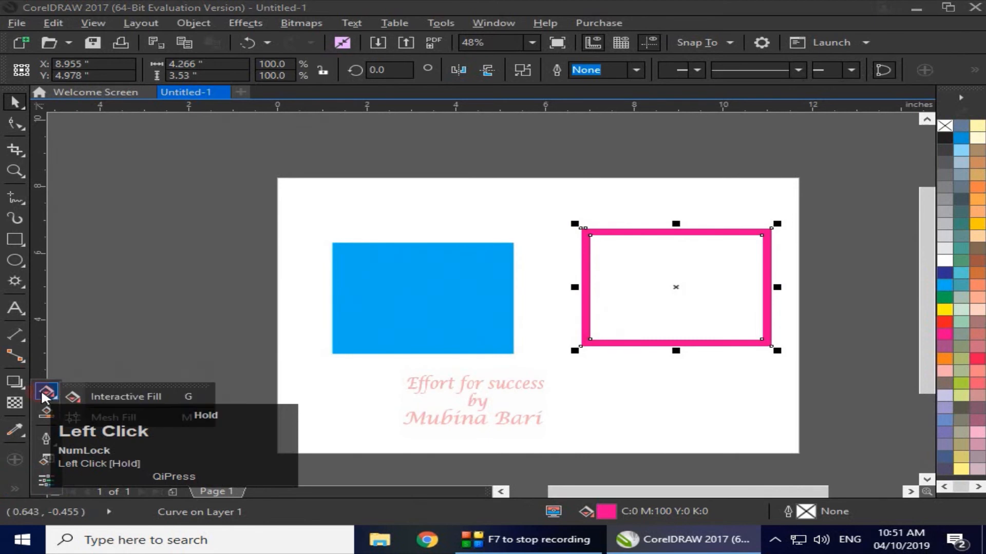
click(50, 396)
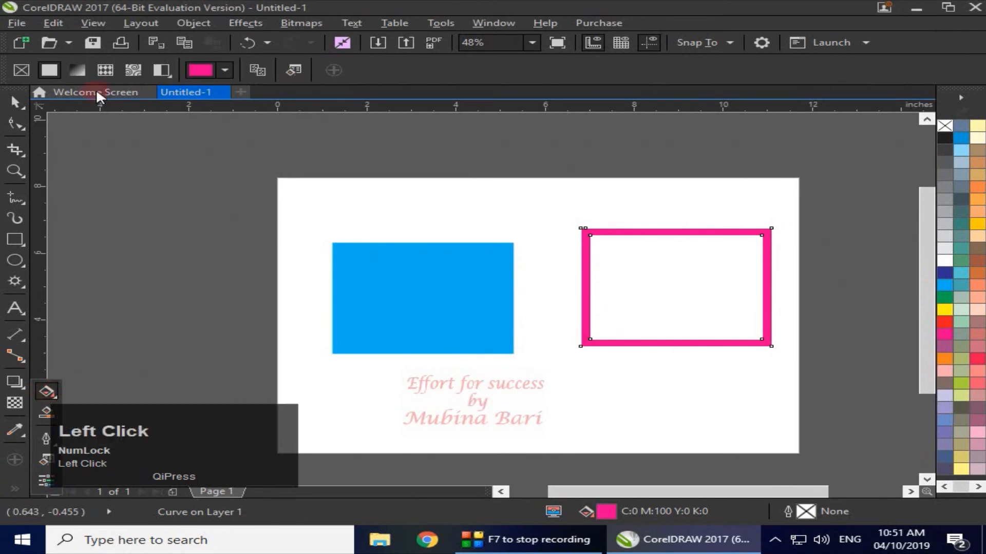
click(78, 70)
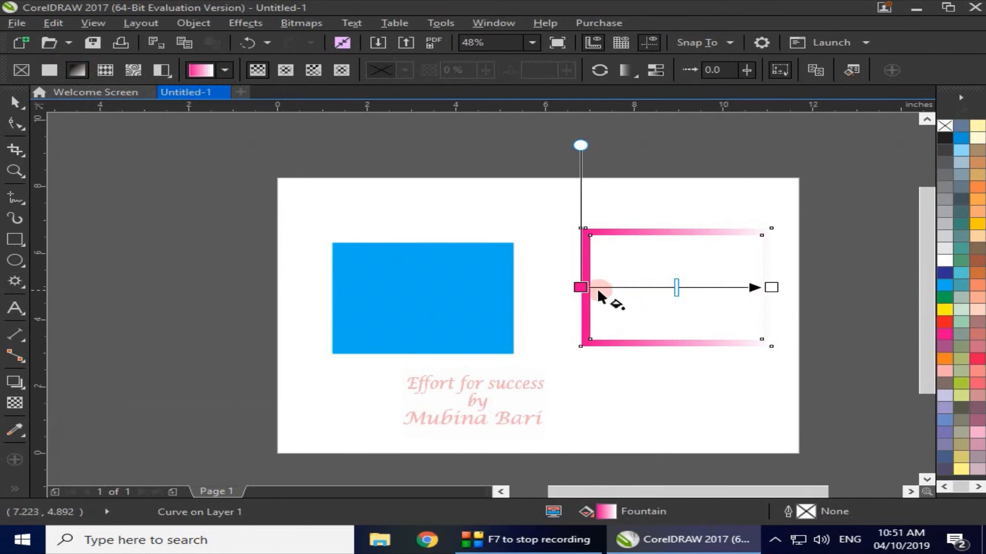
click(771, 288)
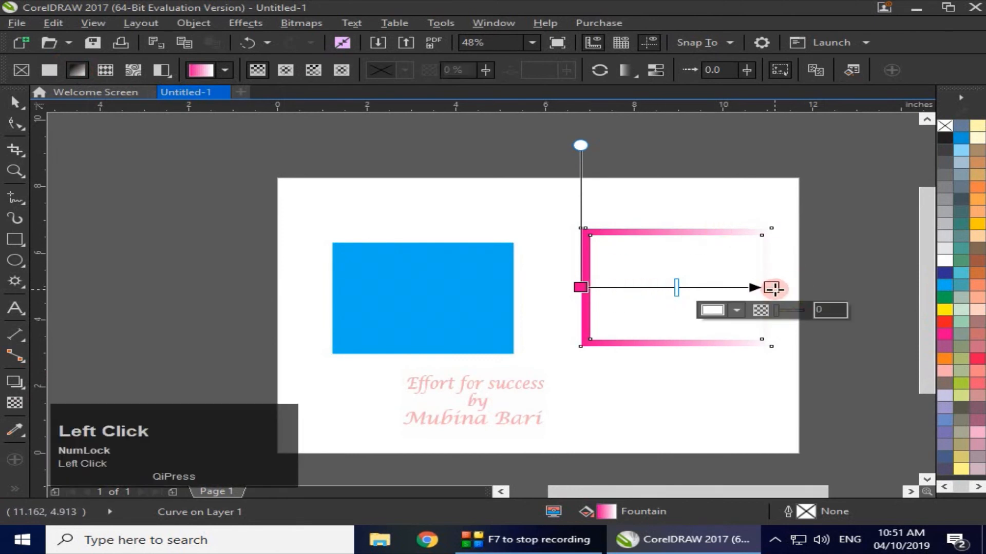
click(961, 384)
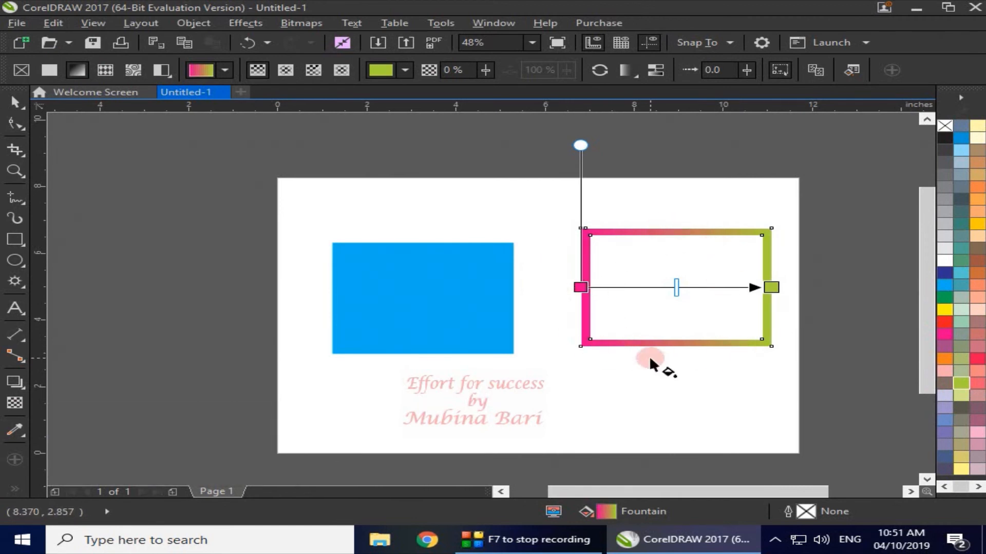
Step: Try a bitmap pattern fill on the frame, then replace it with a multicolored blue, red and green vector pattern
click(134, 71)
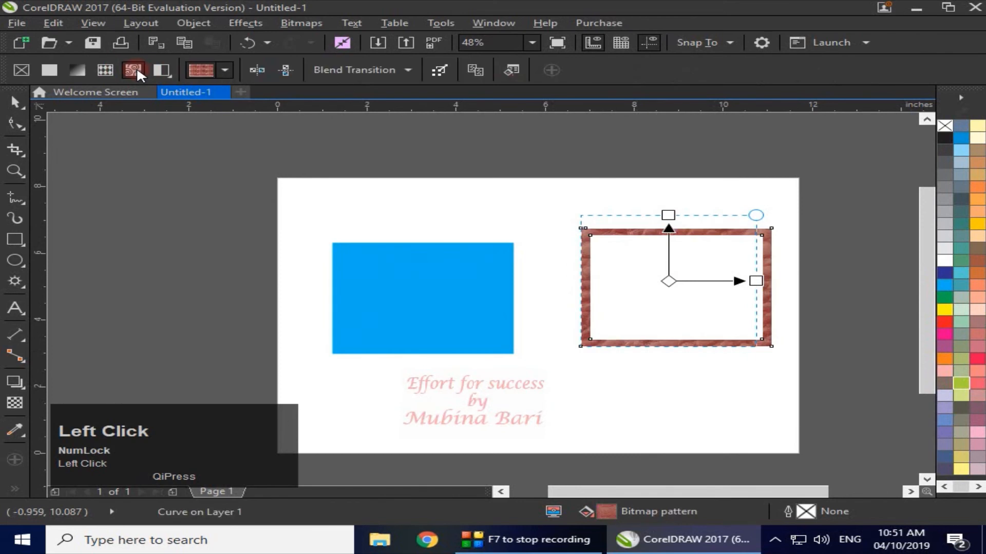
click(224, 72)
click(224, 72)
click(334, 134)
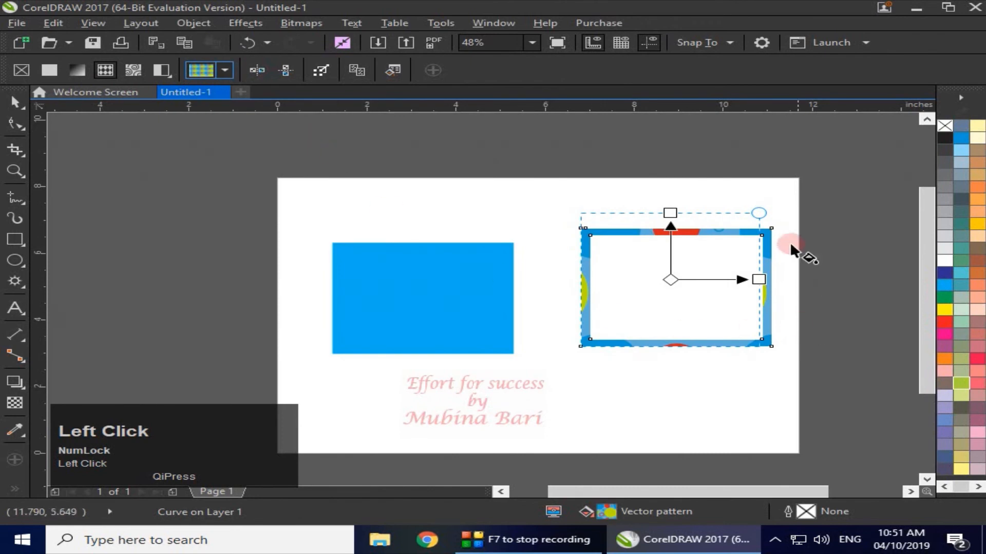
Step: Delete the patterned frame and the blue rectangle from the page
click(694, 348)
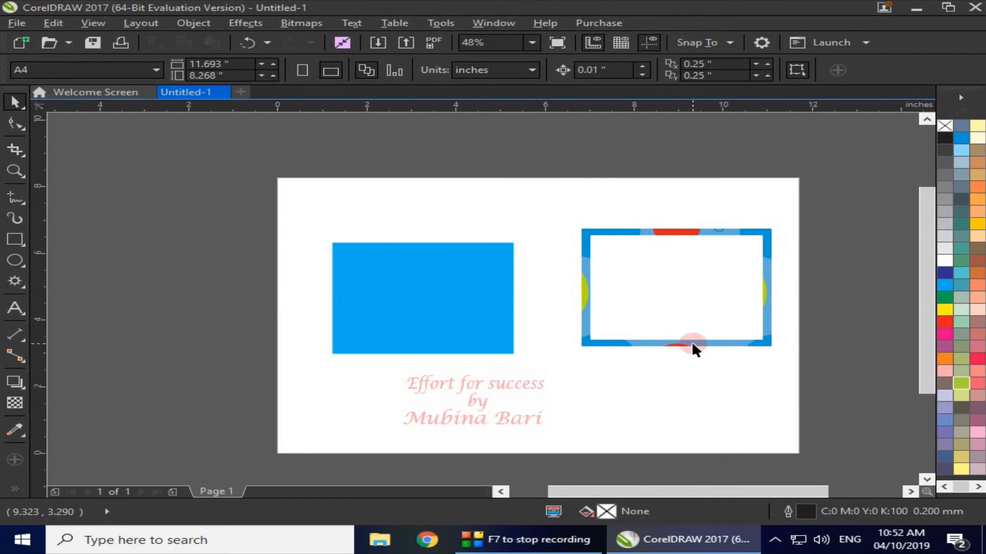
click(693, 344)
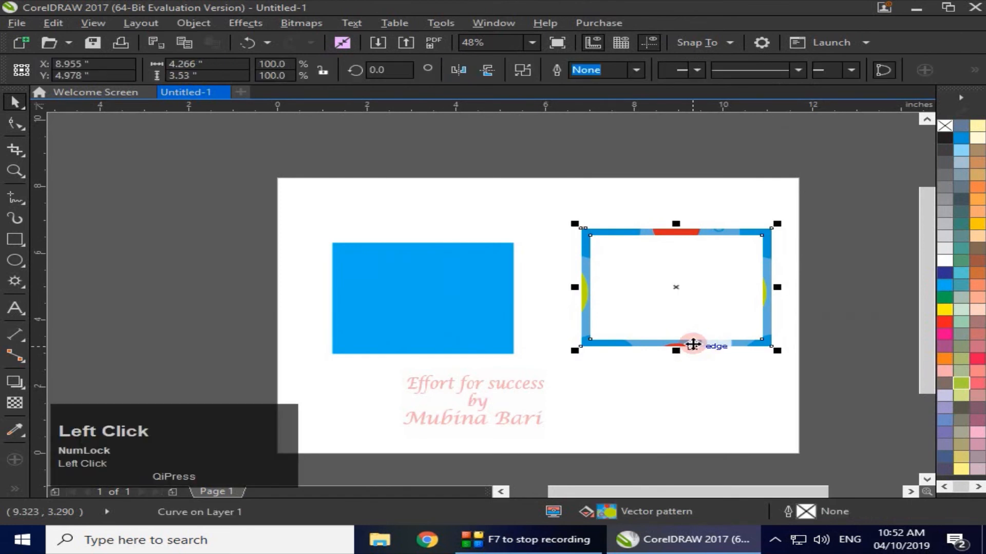
key(Delete)
click(496, 334)
key(Delete)
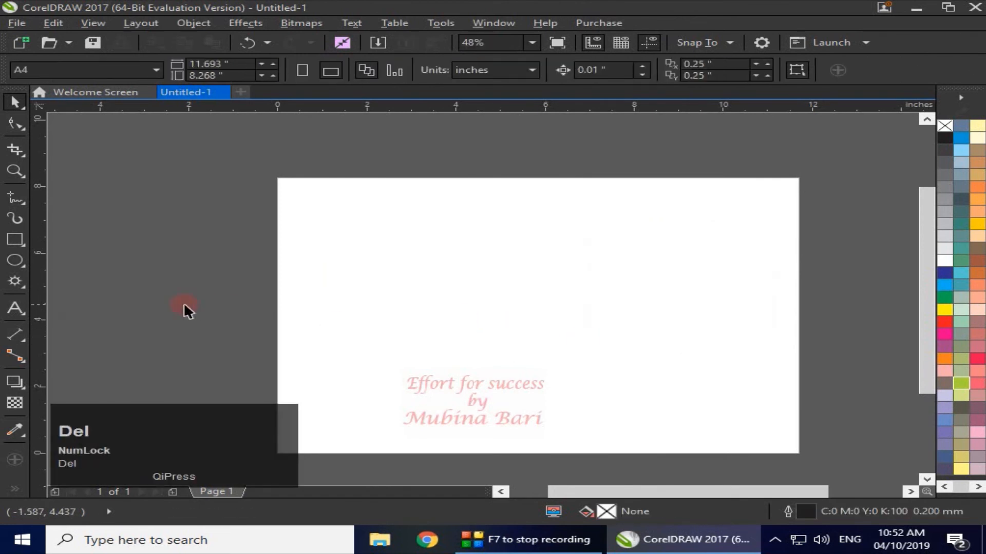
Step: Draw an open freehand loop about 4.2 by 4.8 in with a small gap, and open the Join Curves settings
click(15, 197)
mouse_move(393, 308)
mouse_down()
mouse_move(442, 264)
mouse_move(526, 276)
mouse_move(574, 325)
mouse_move(561, 388)
mouse_move(471, 416)
mouse_move(404, 412)
mouse_move(389, 342)
mouse_up()
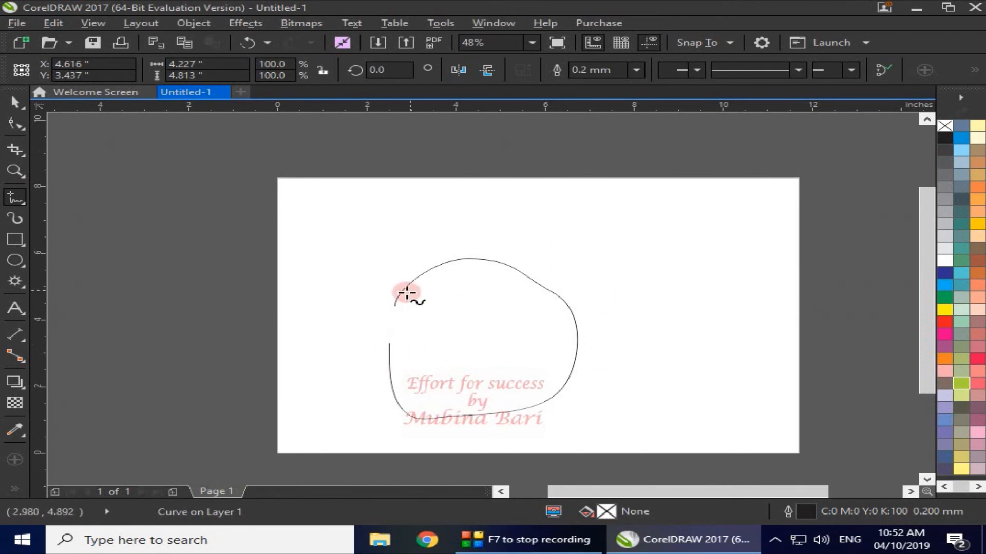
click(194, 22)
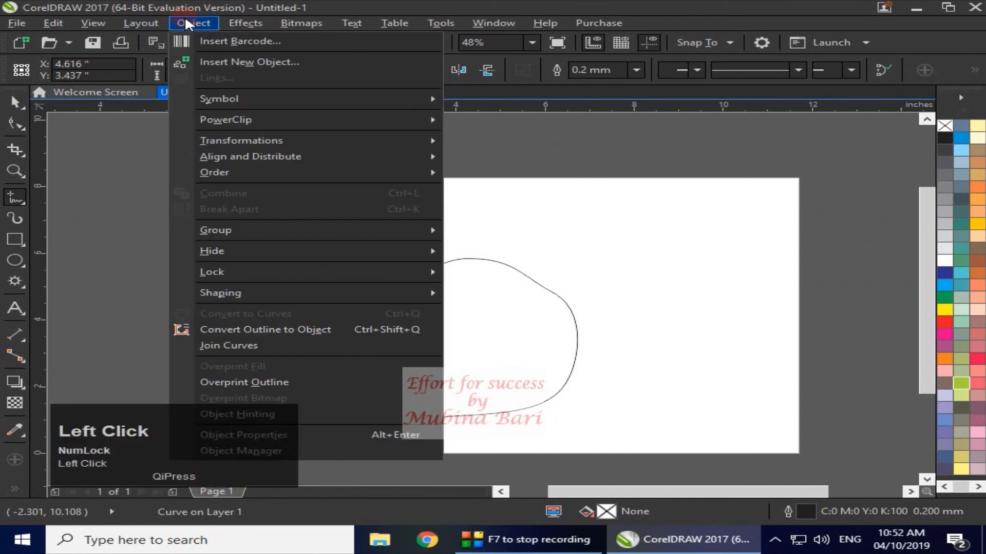
click(230, 346)
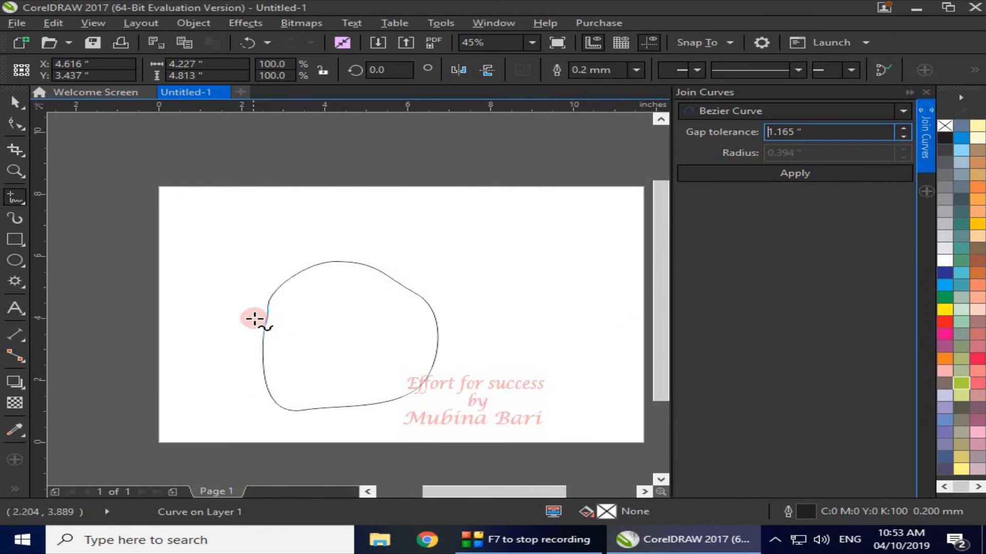
Step: Try a gap tolerance of 0.915 in on the open loop, and raise it to 1.495 in
click(12, 104)
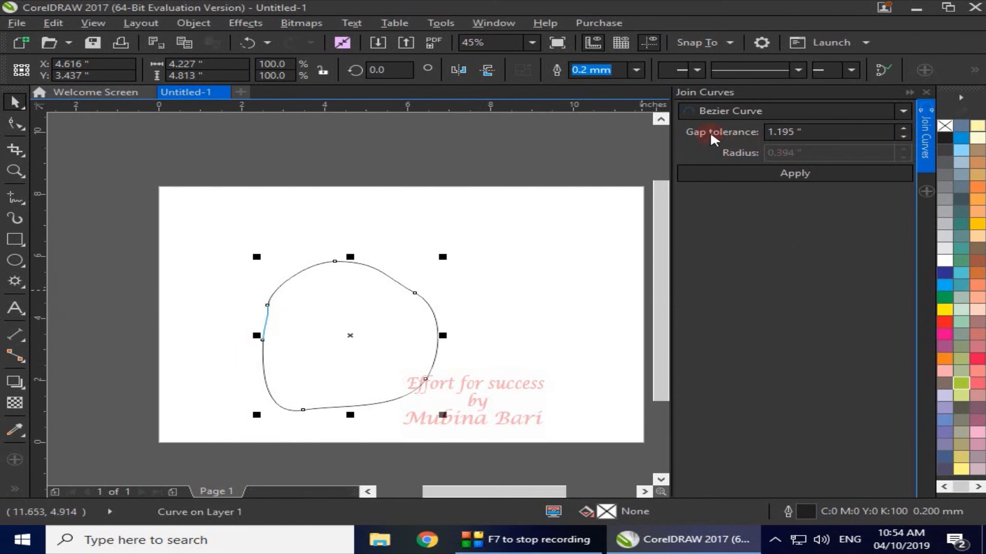
click(795, 131)
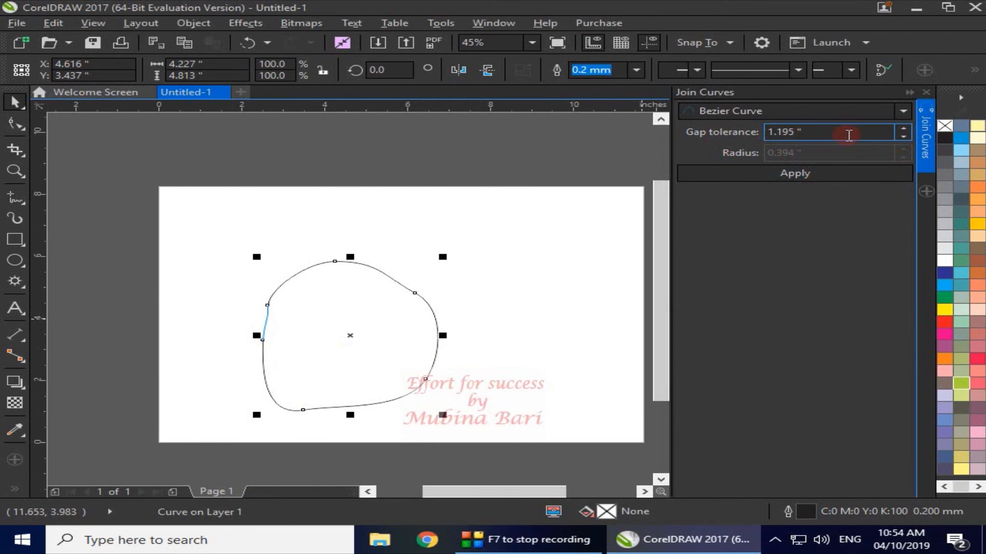
click(904, 137)
drag(904, 137, 904, 137)
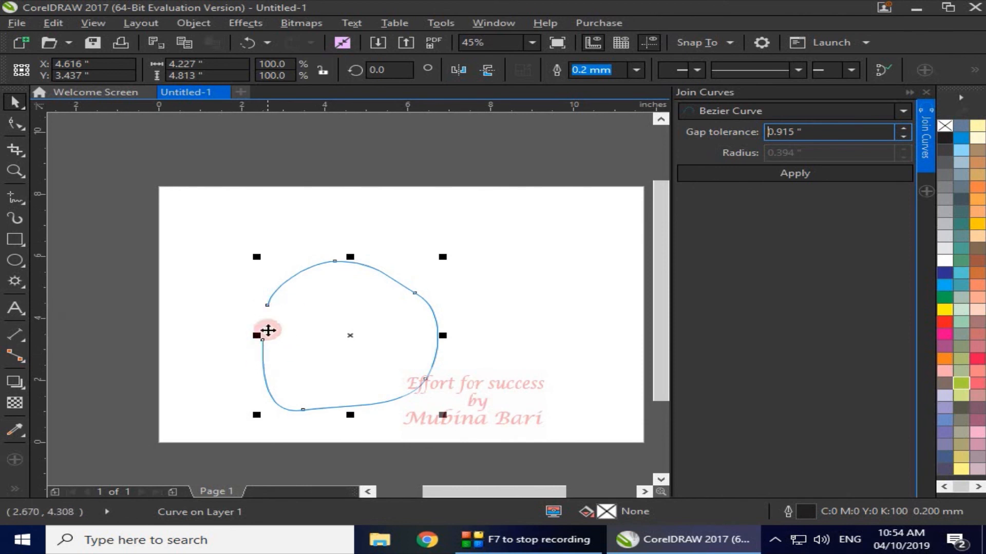
click(903, 128)
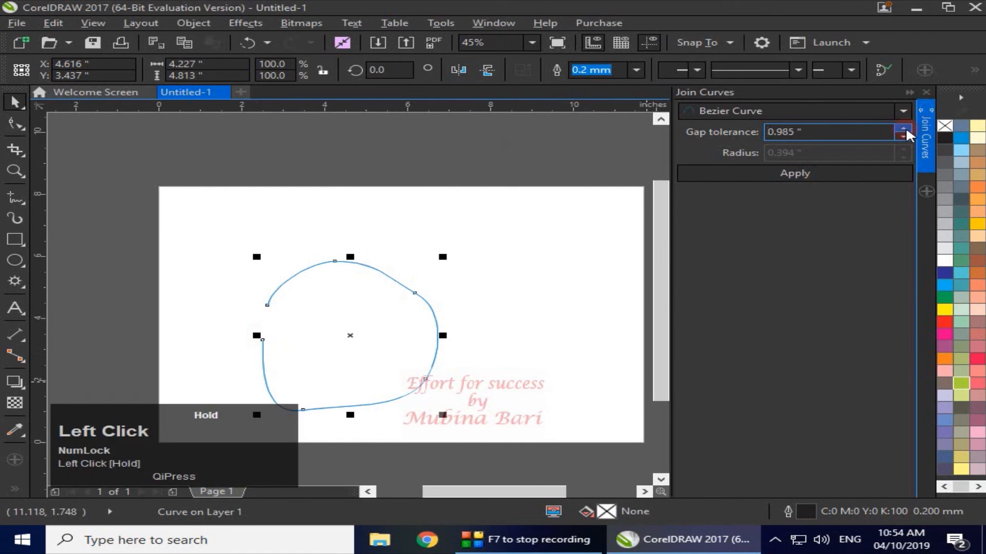
drag(903, 129, 903, 129)
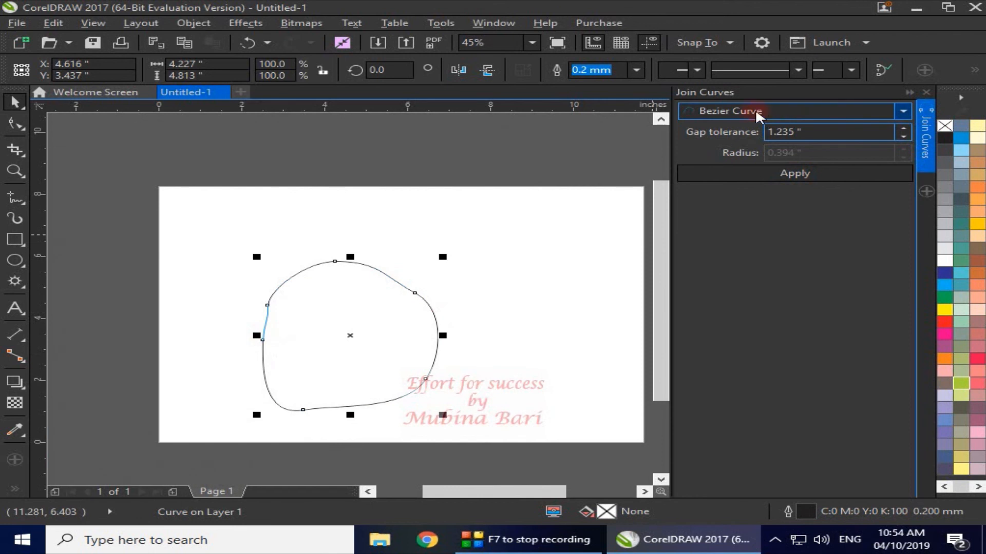
Step: Preview the Chamfer, Fillet and Bezier Curve join types on the loop's gap
click(904, 114)
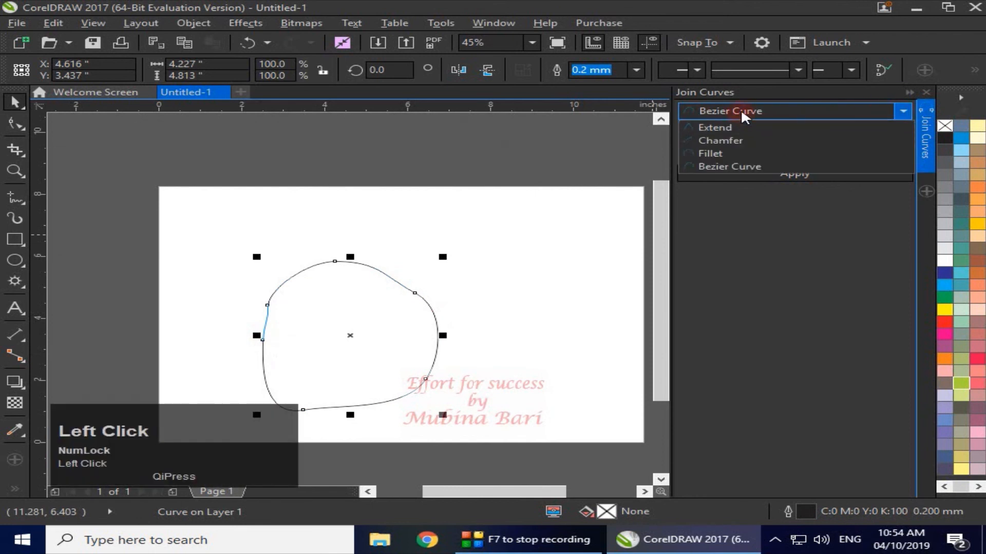
click(716, 129)
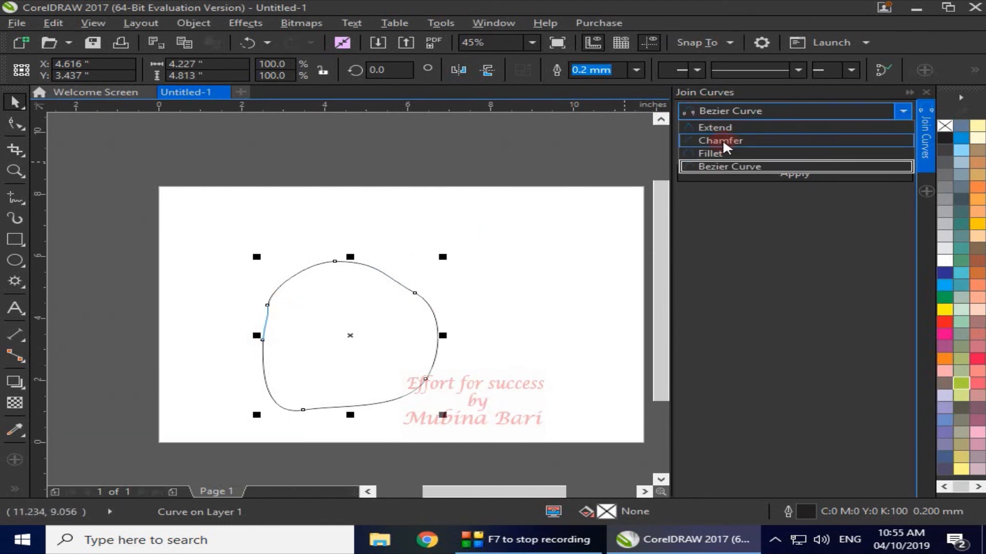
click(722, 141)
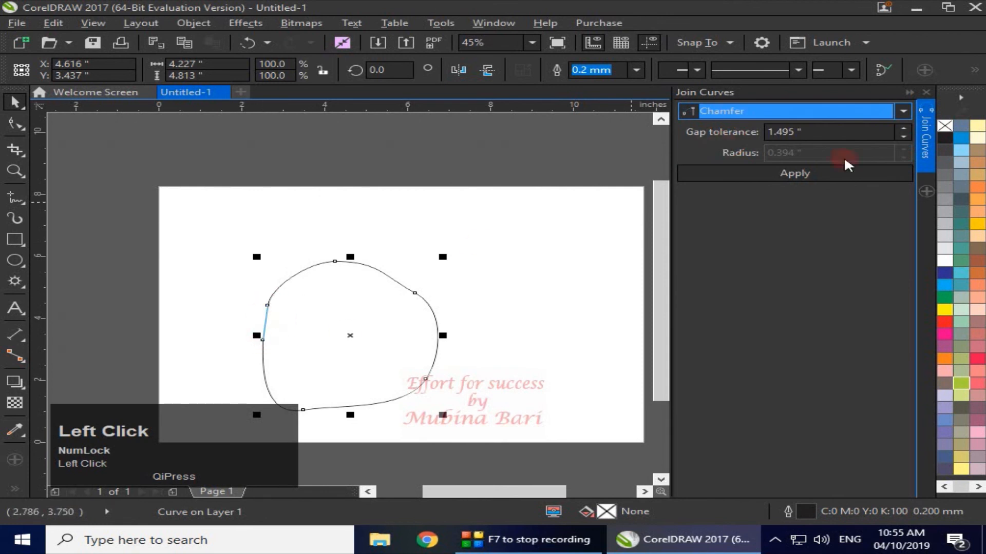
click(902, 110)
click(707, 156)
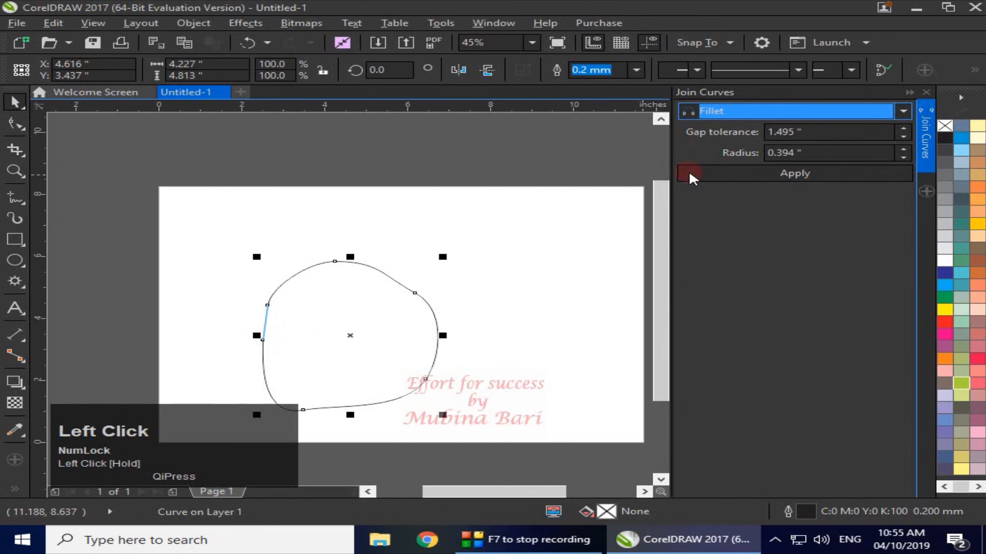
click(902, 111)
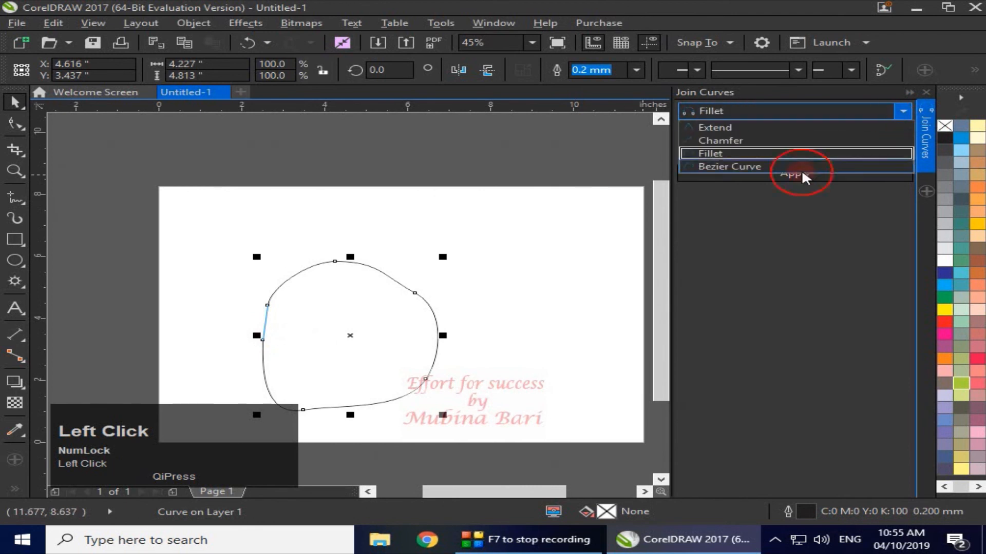
click(754, 167)
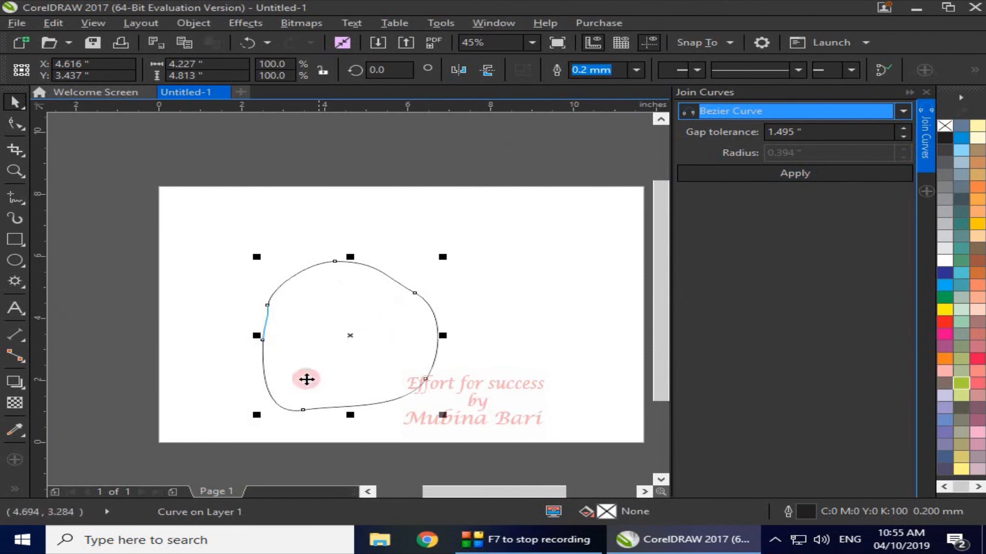
Step: Close the gap in the freehand loop using the Extend join type
click(904, 111)
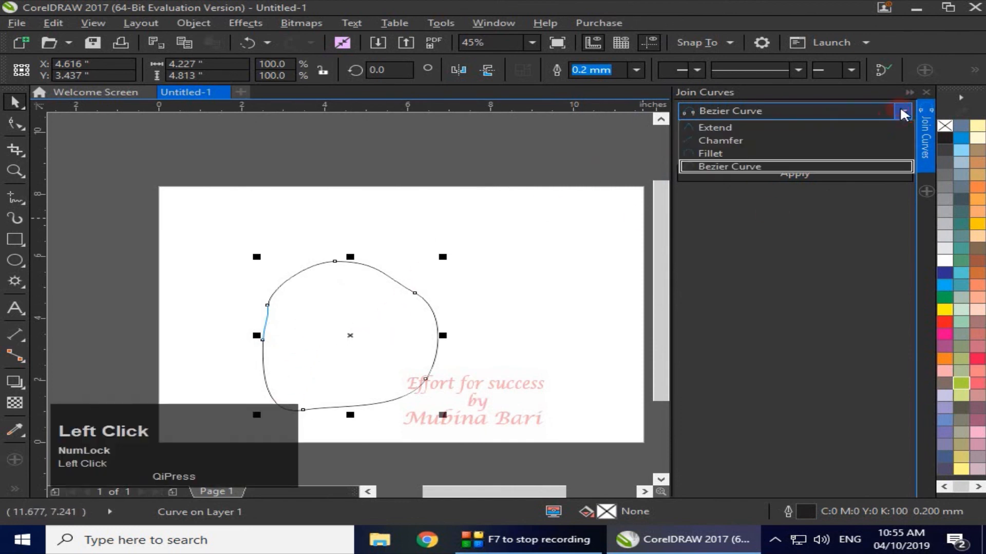
click(728, 129)
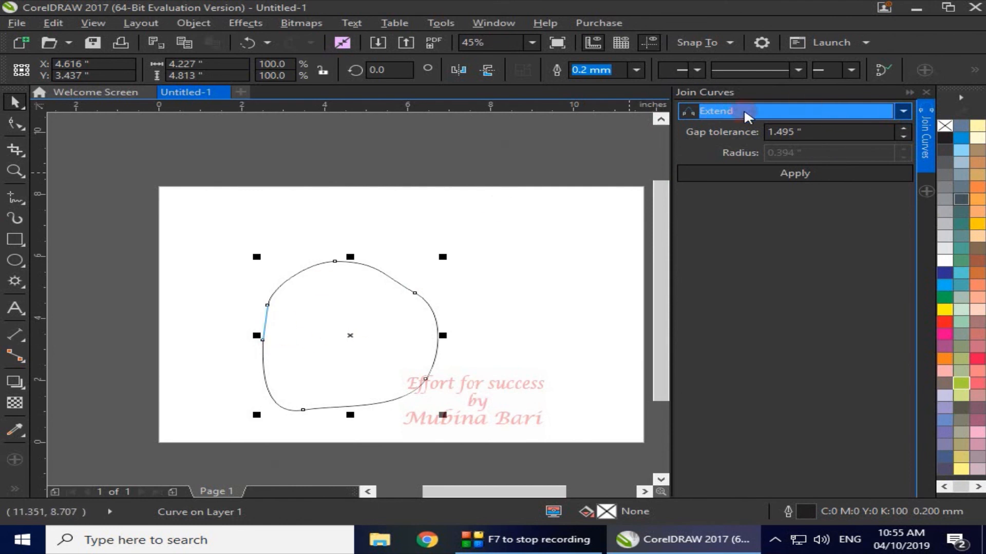
click(905, 113)
click(904, 113)
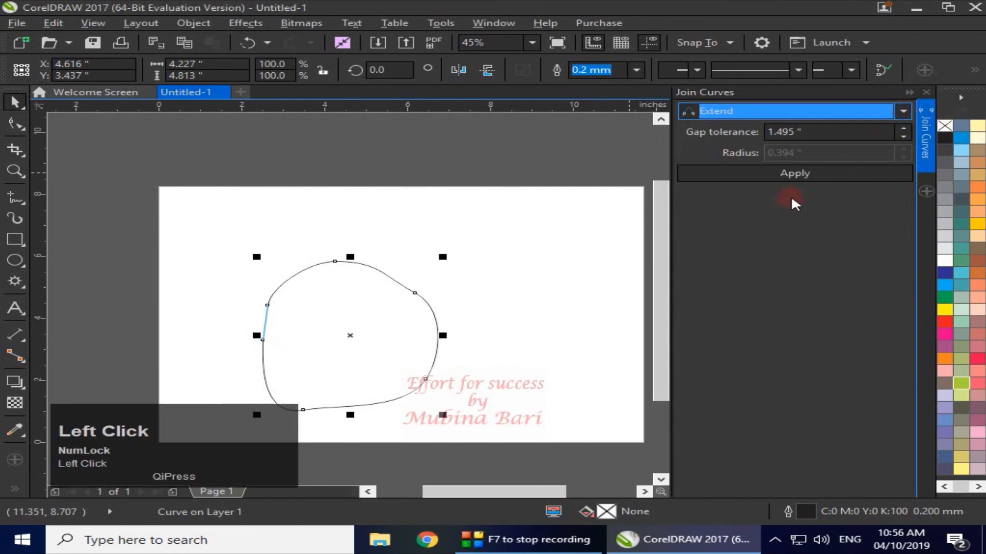
click(796, 175)
click(537, 362)
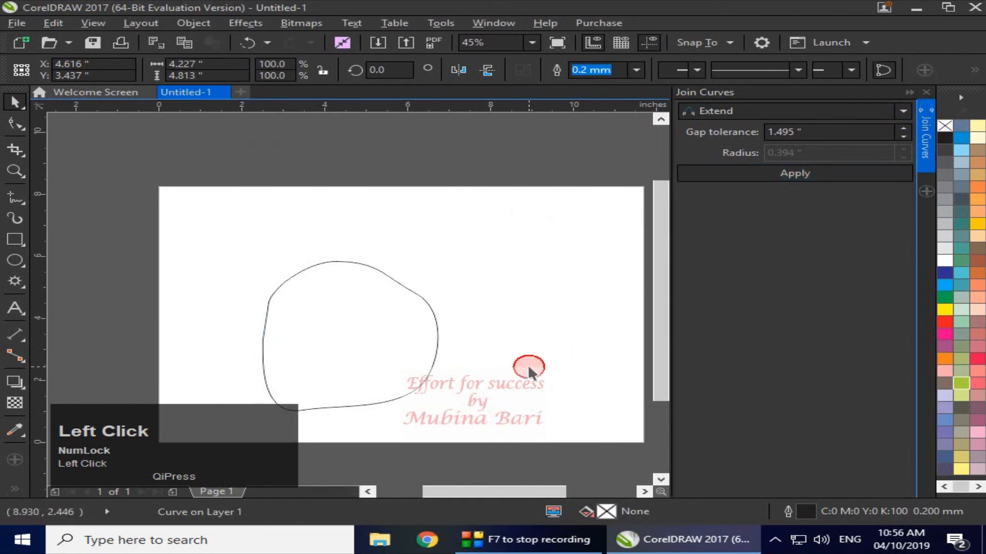
Step: Fill the joined freehand loop with light green (C:40 M:0 Y:40 K:0)
click(223, 330)
click(276, 273)
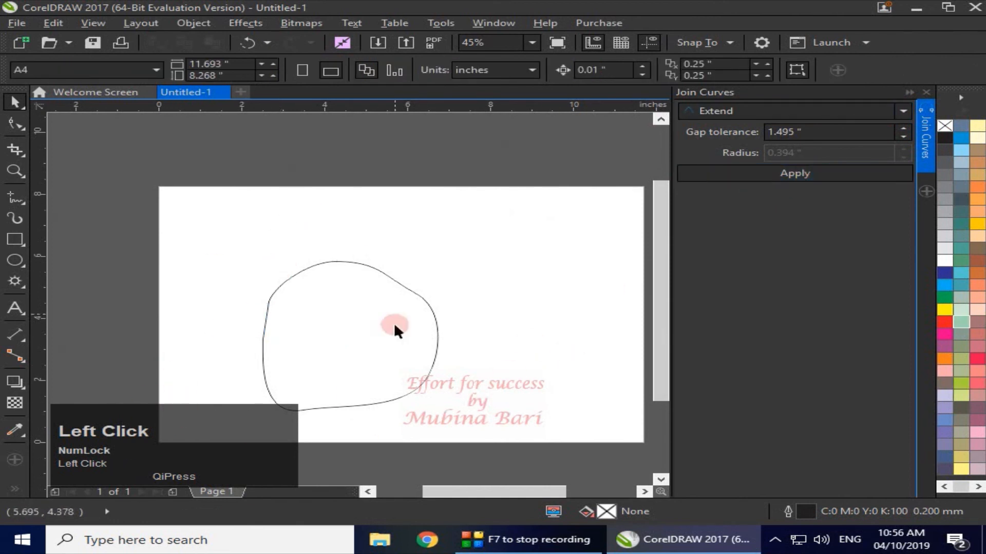
click(395, 351)
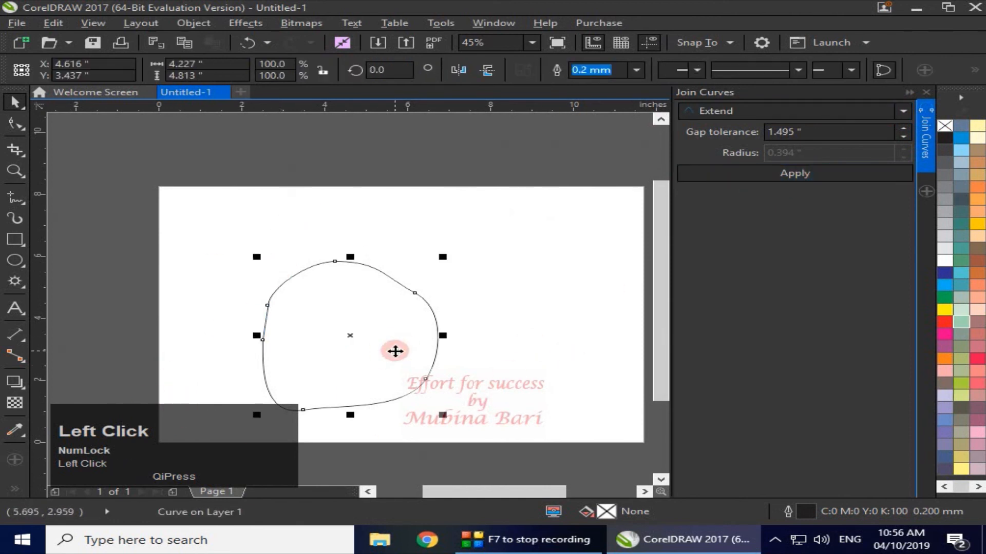
click(961, 322)
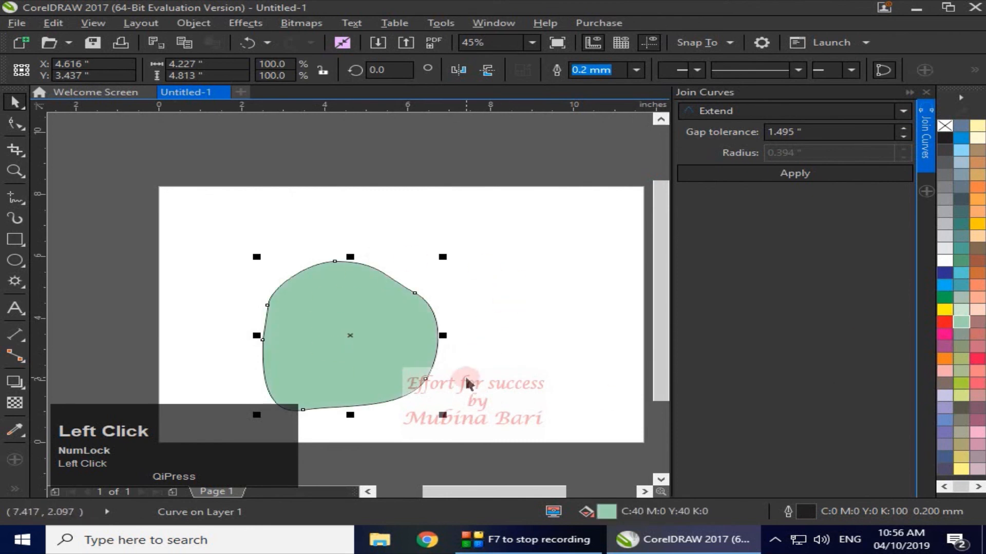